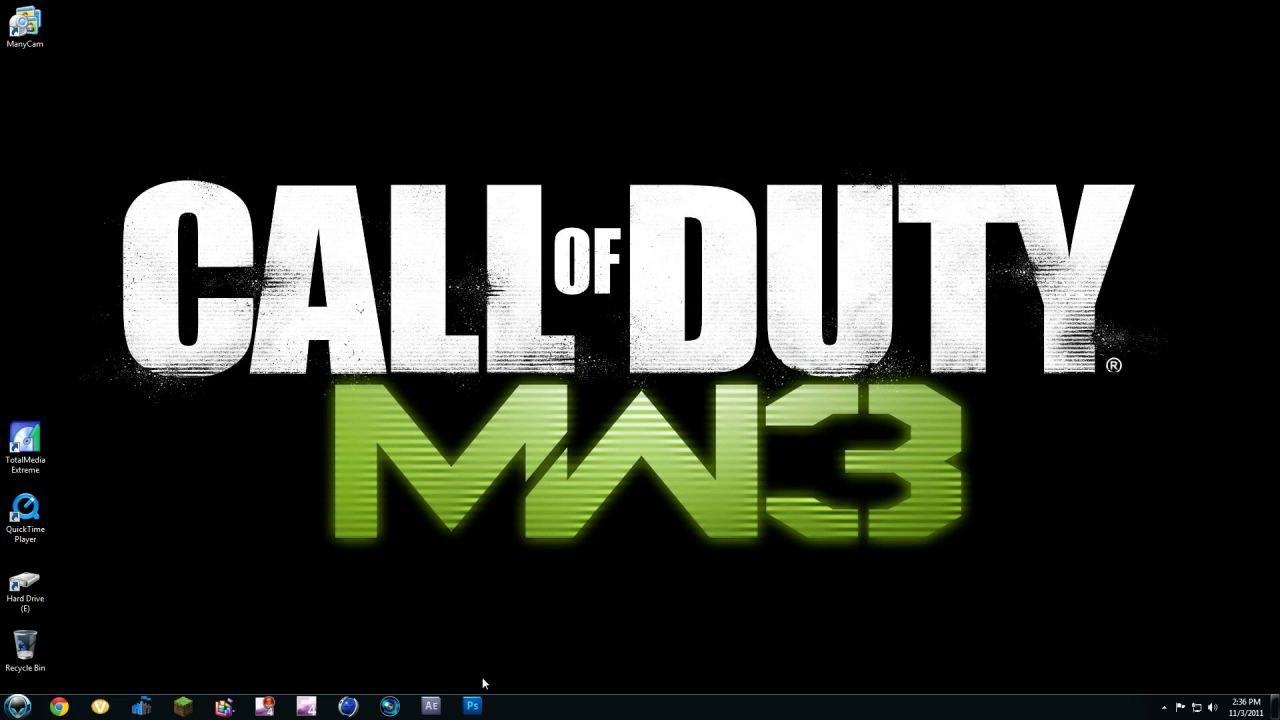
Launch Vegas Pro, import 'Cod 4 Bounce Noscope - Strike' and place it at the timeline start
left_click(390, 706)
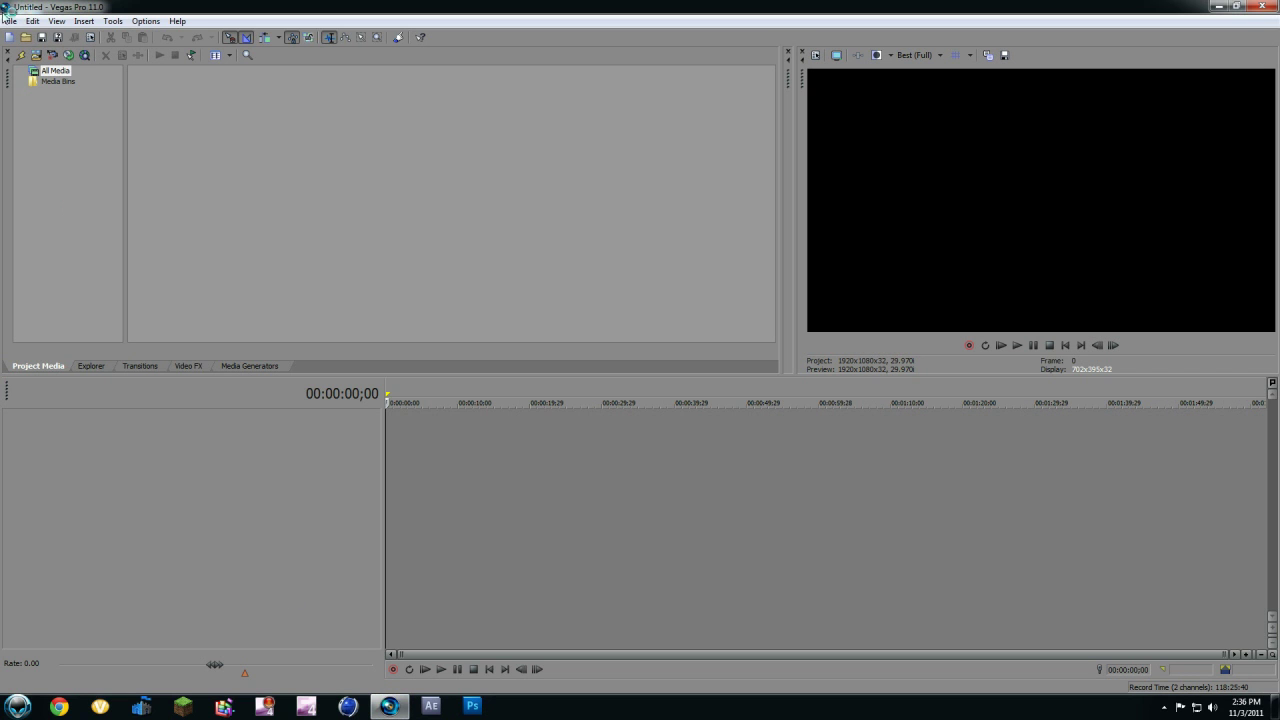
left_click(12, 20)
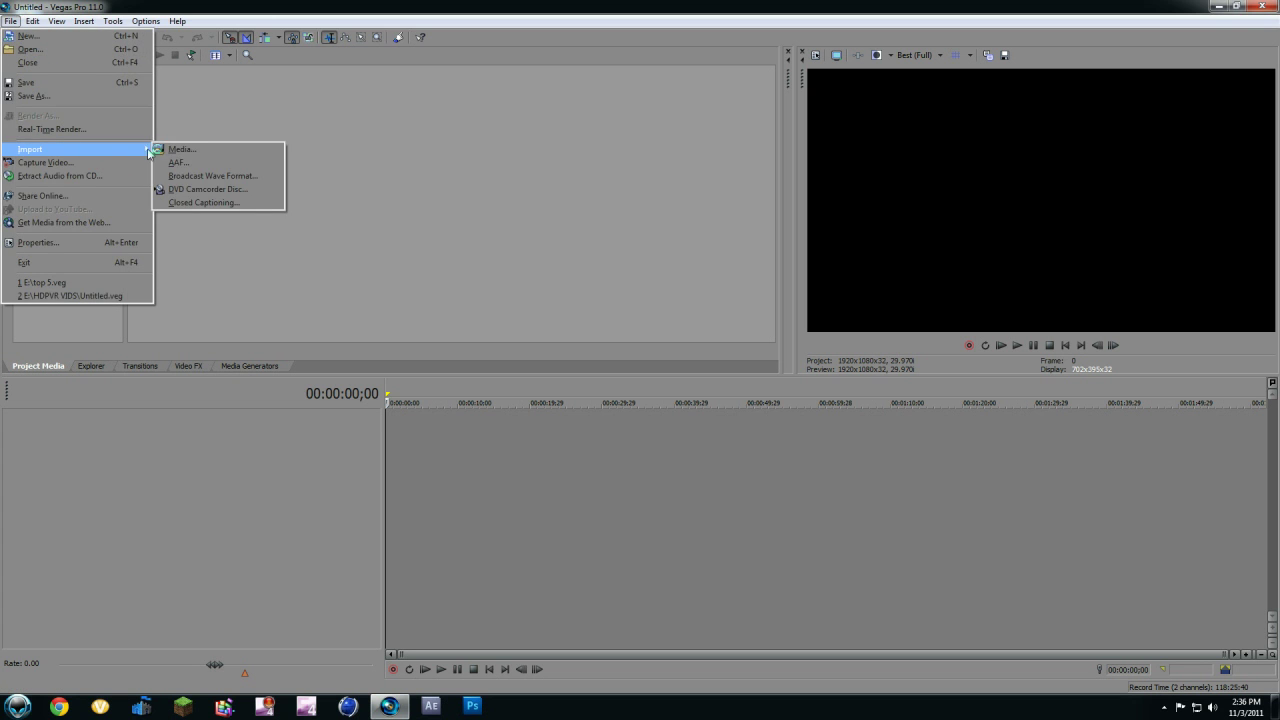
left_click(175, 152)
left_click(557, 195)
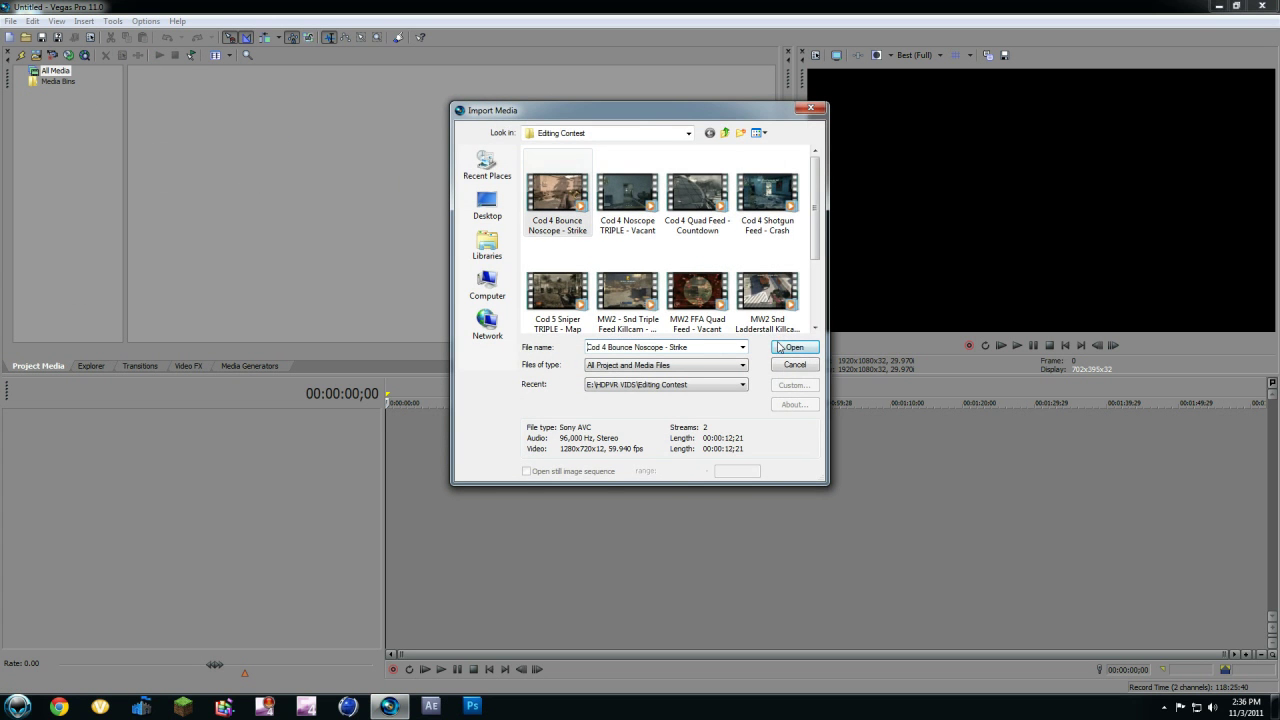
left_click(794, 347)
left_click_drag(164, 95, 418, 440)
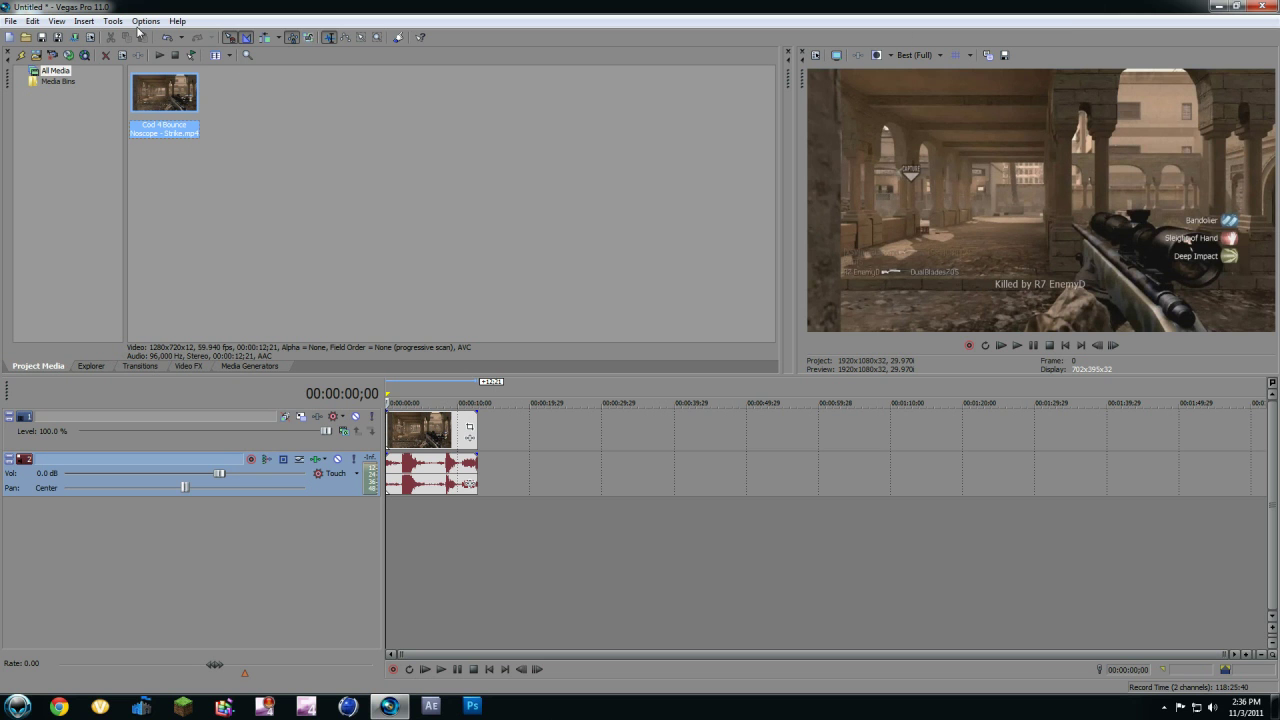
Tighten the clip's framing slightly with Event Pan/Crop
left_click(472, 432)
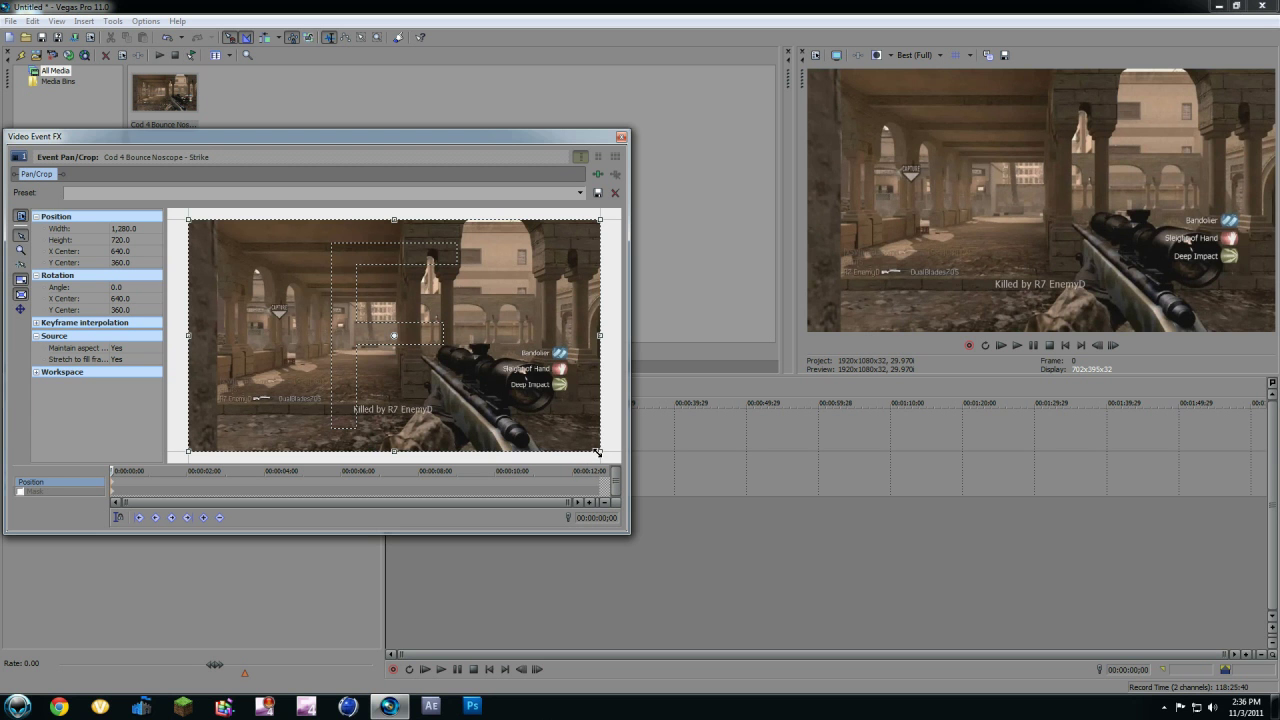
mouse_move(599, 451)
left_mouse_down()
mouse_move(624, 458)
mouse_move(605, 452)
left_mouse_up()
left_click(621, 137)
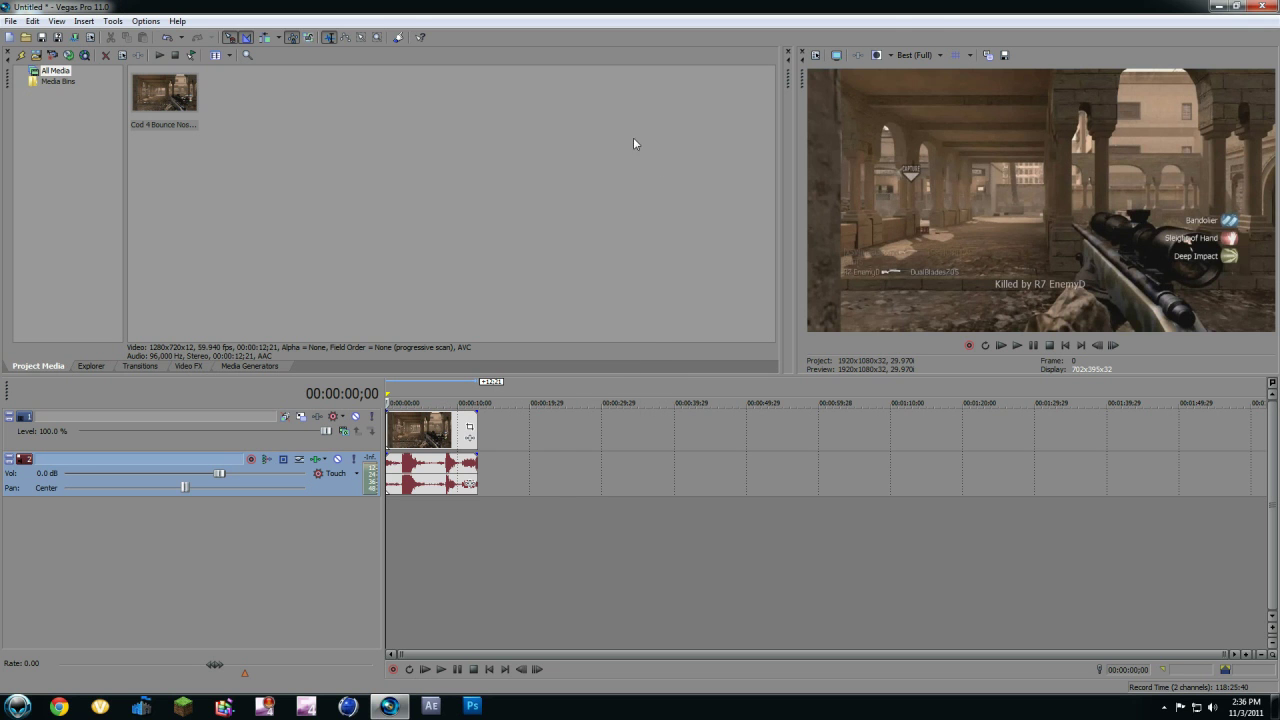
Try Preview (Half) preview quality, then return it to Best (Full)
left_click(906, 55)
mouse_move(921, 111)
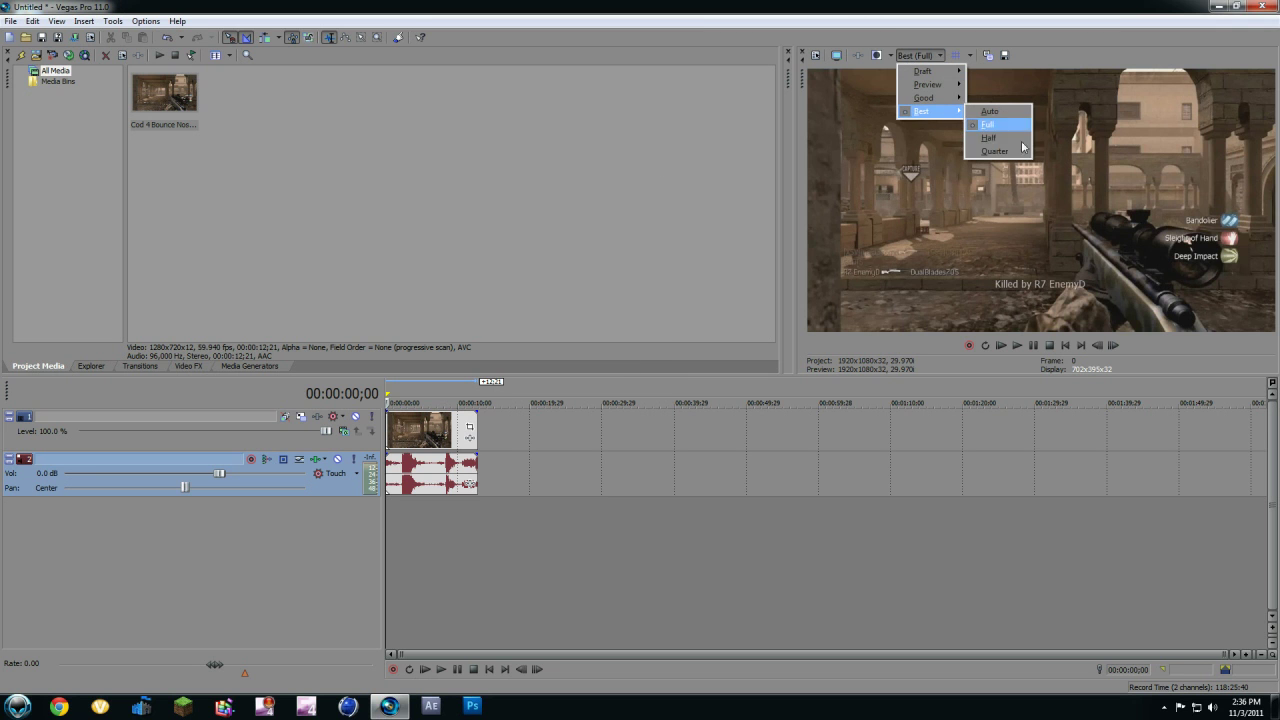
mouse_move(930, 84)
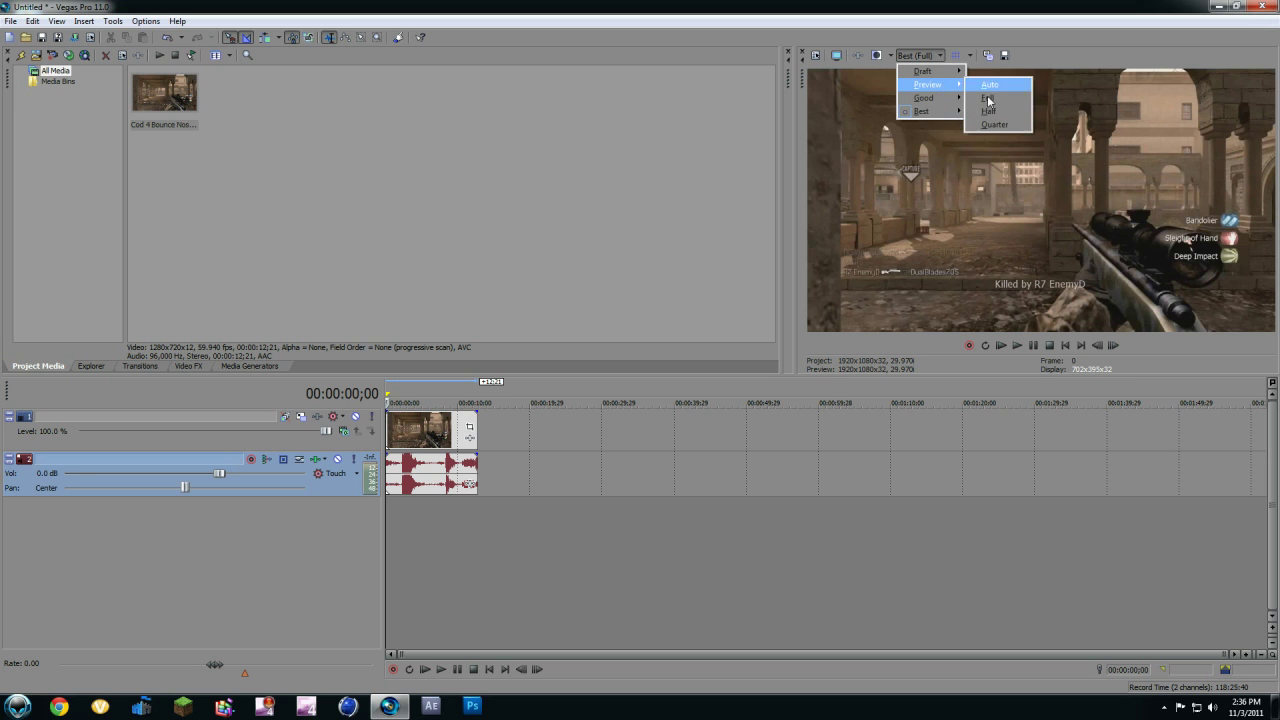
left_click(988, 111)
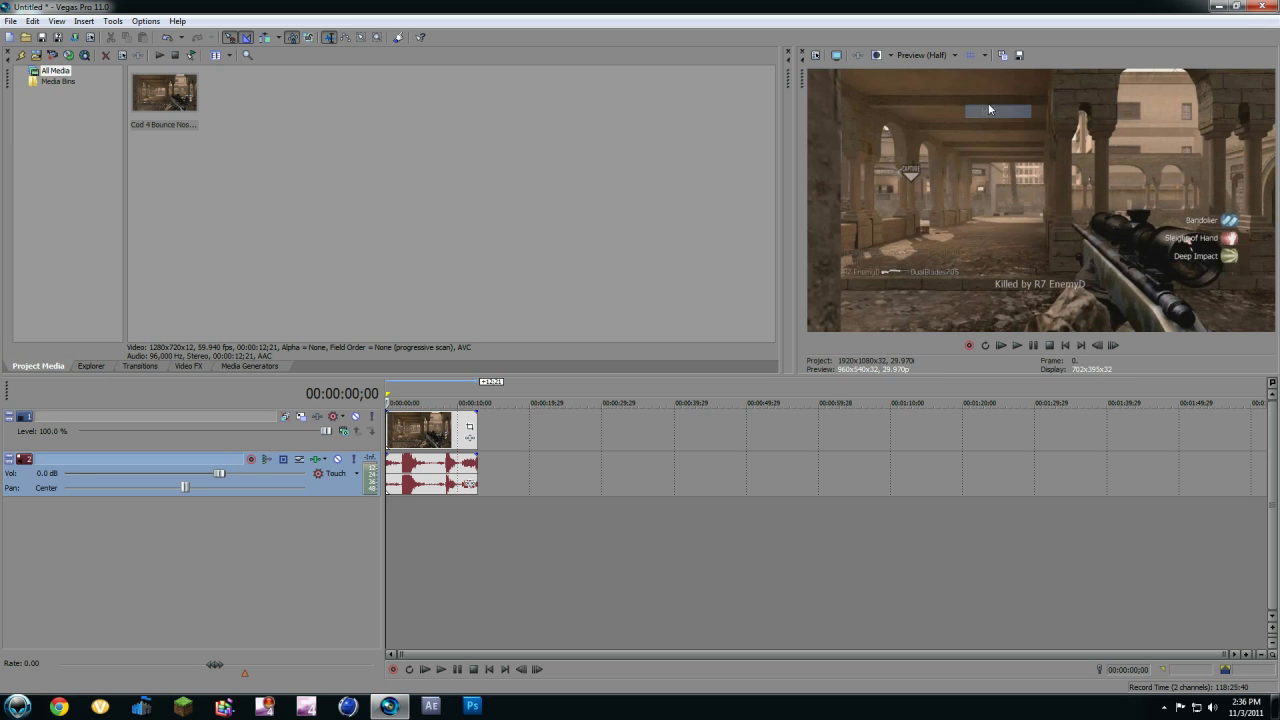
left_click(955, 55)
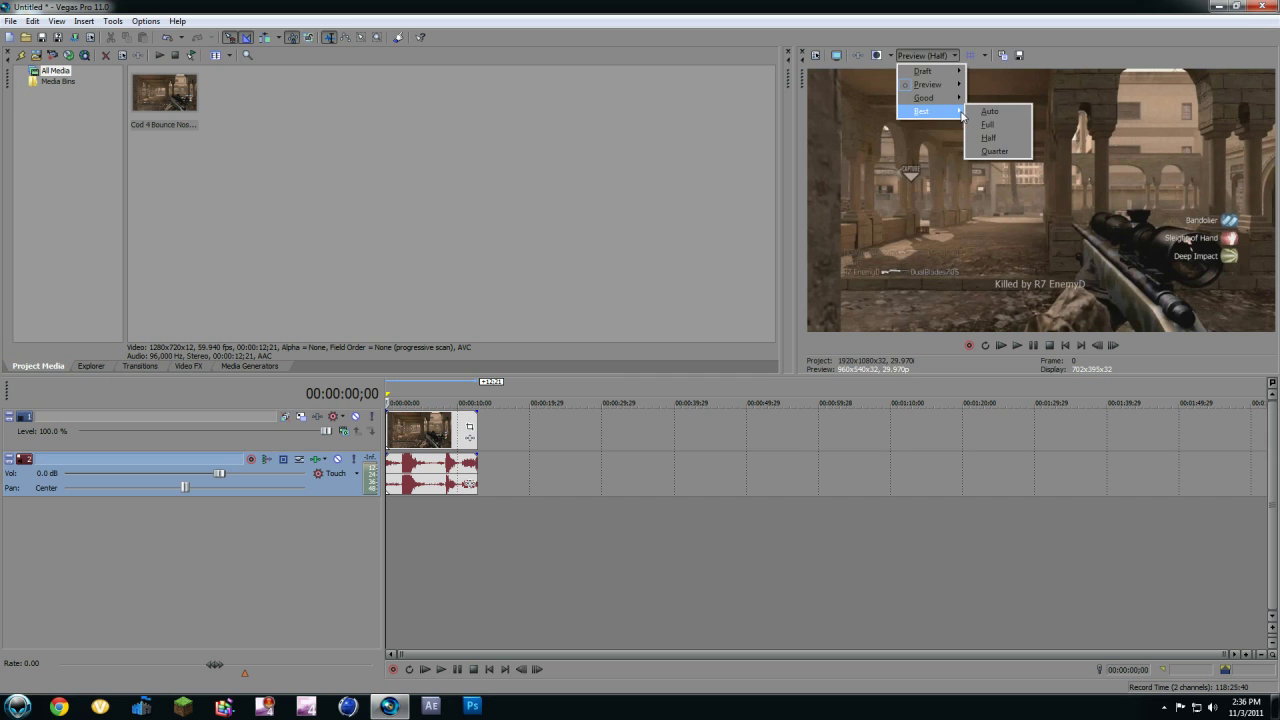
left_click(992, 124)
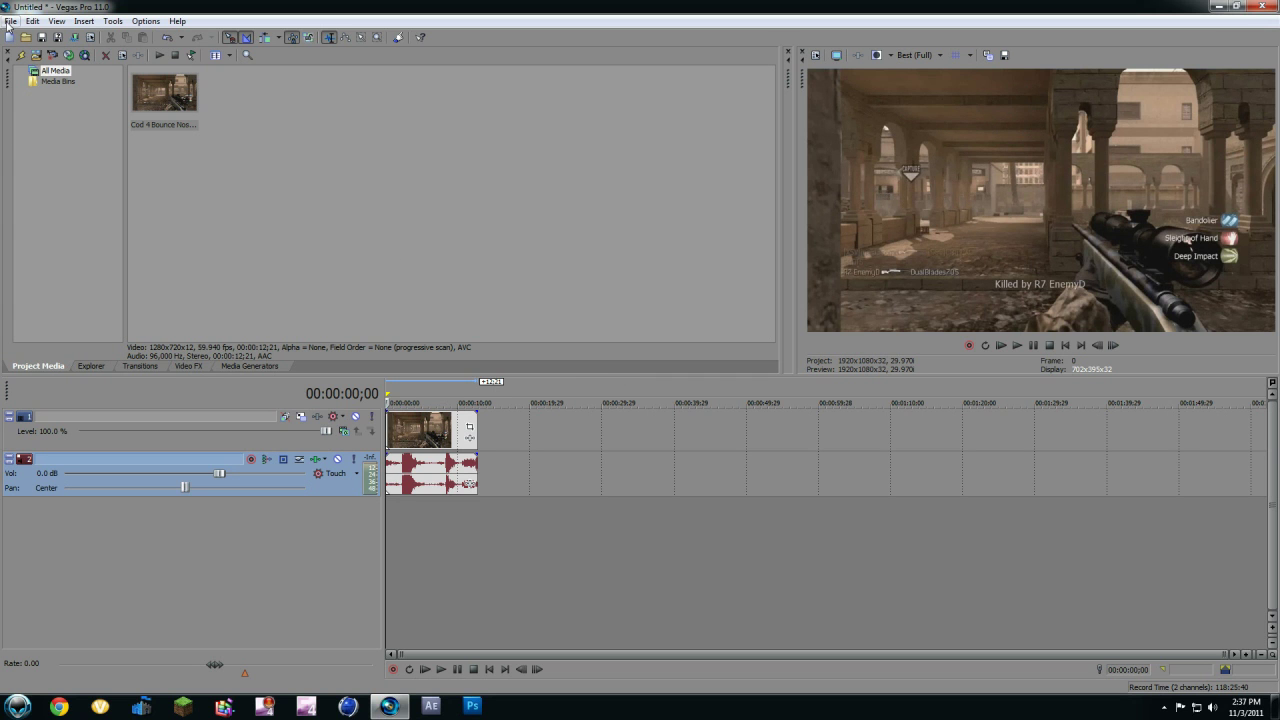
Open Render As and scroll the output formats down to Windows Media Video V11
left_click(9, 21)
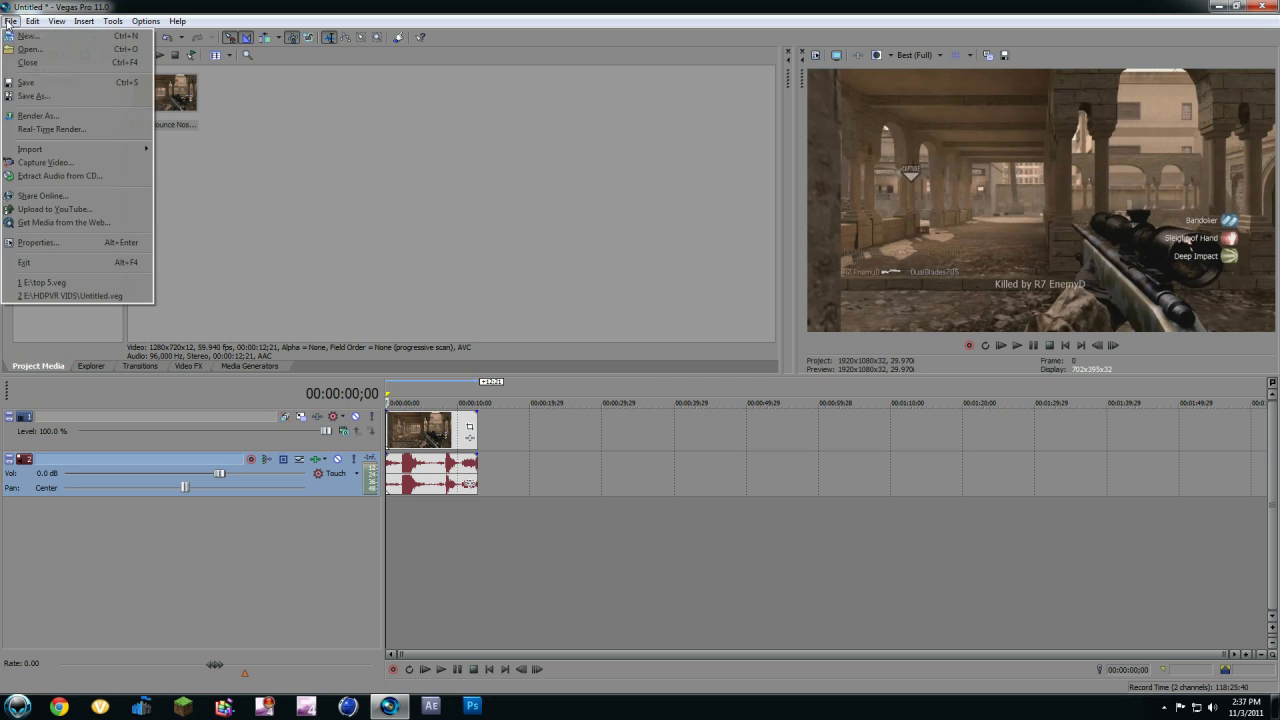
left_click(57, 118)
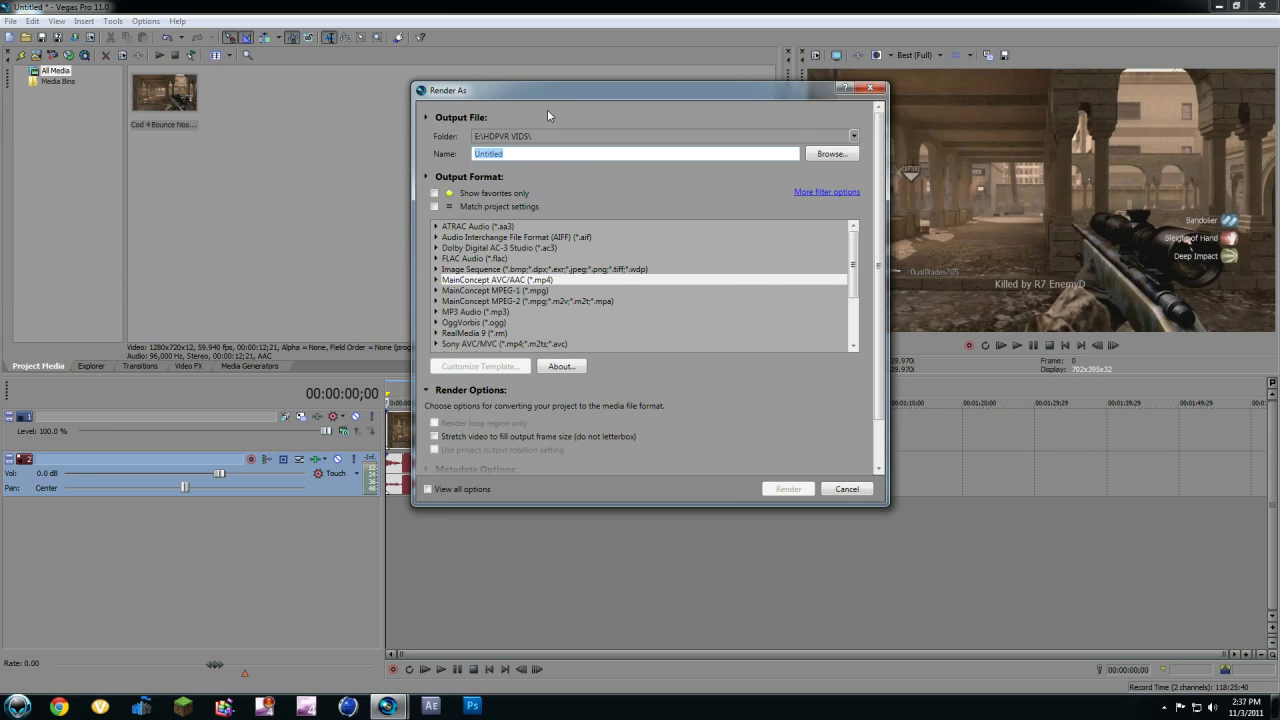
left_click_drag(550, 93, 564, 92)
left_click_drag(873, 279, 873, 332)
scroll(873, 332, "up", 2)
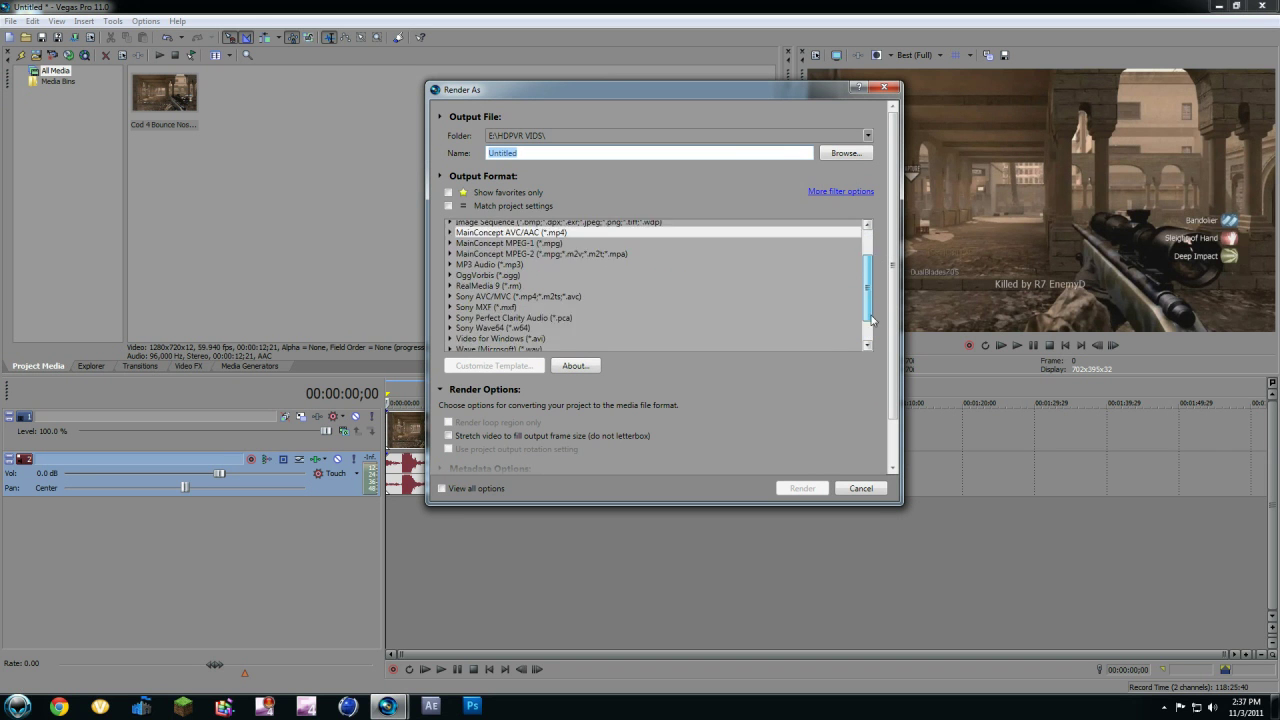
scroll(869, 300, "down", 3)
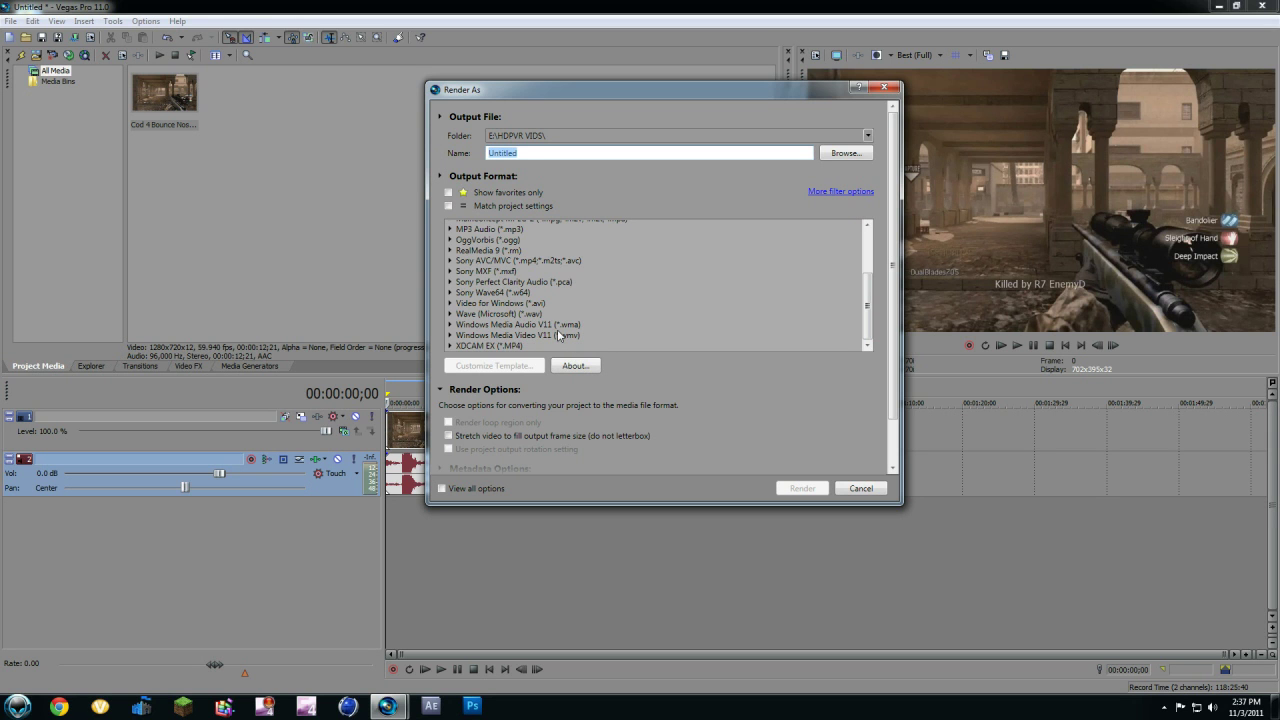
left_click_drag(873, 294, 873, 252)
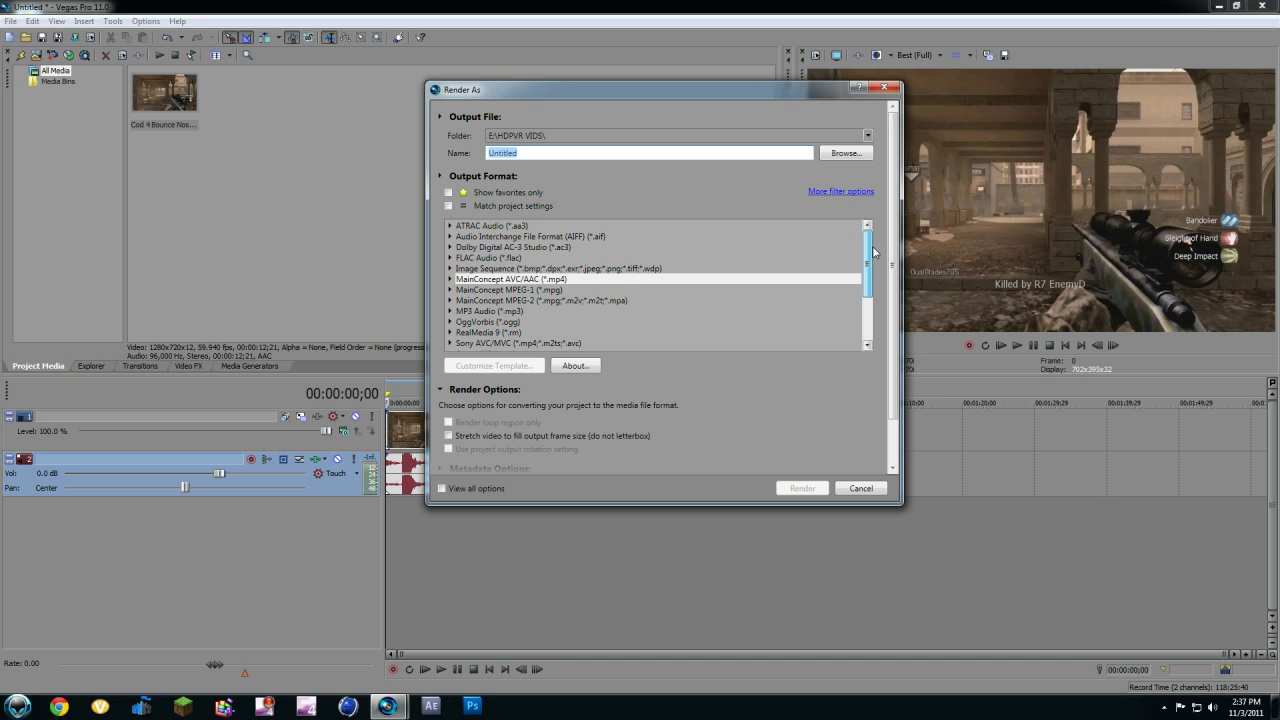
left_click_drag(873, 249, 869, 306)
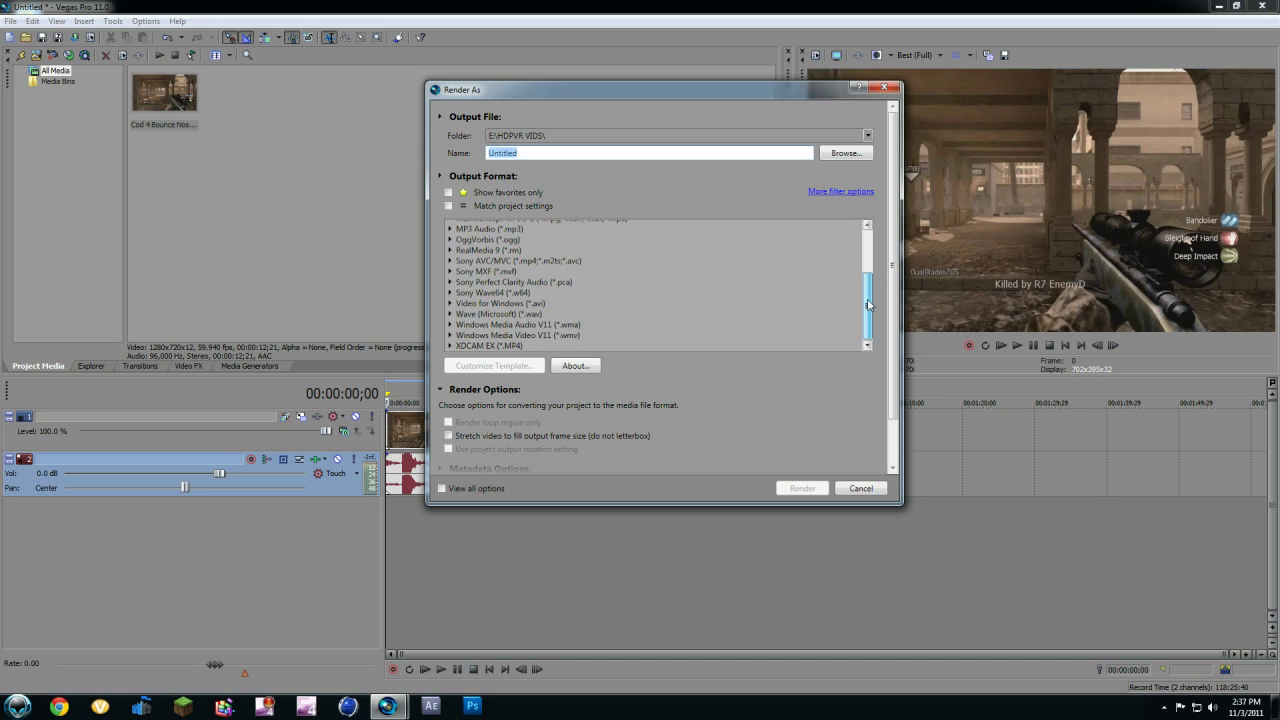
Expand Windows Media Video V11 and compare the 8 Mbps 1080-30p, 6 Mbps 720-30p and 6.4 Mbps 1080-24p templates
left_click(487, 337)
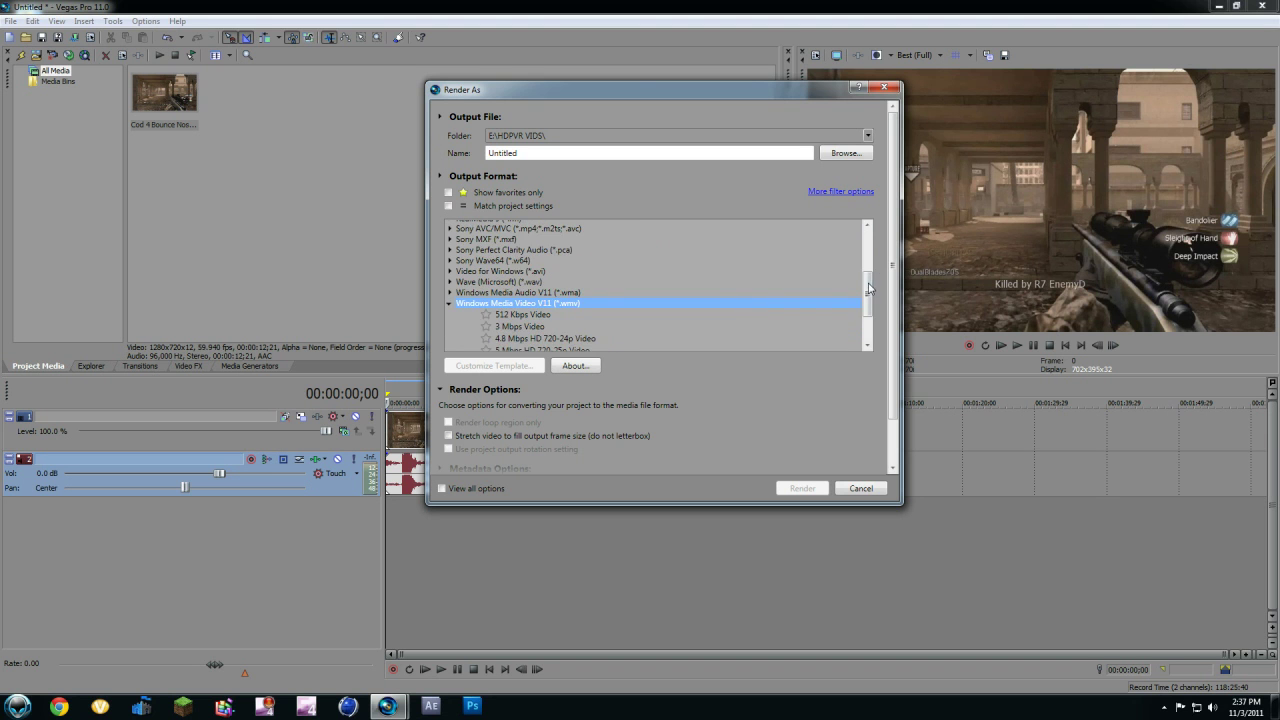
left_click_drag(868, 283, 867, 320)
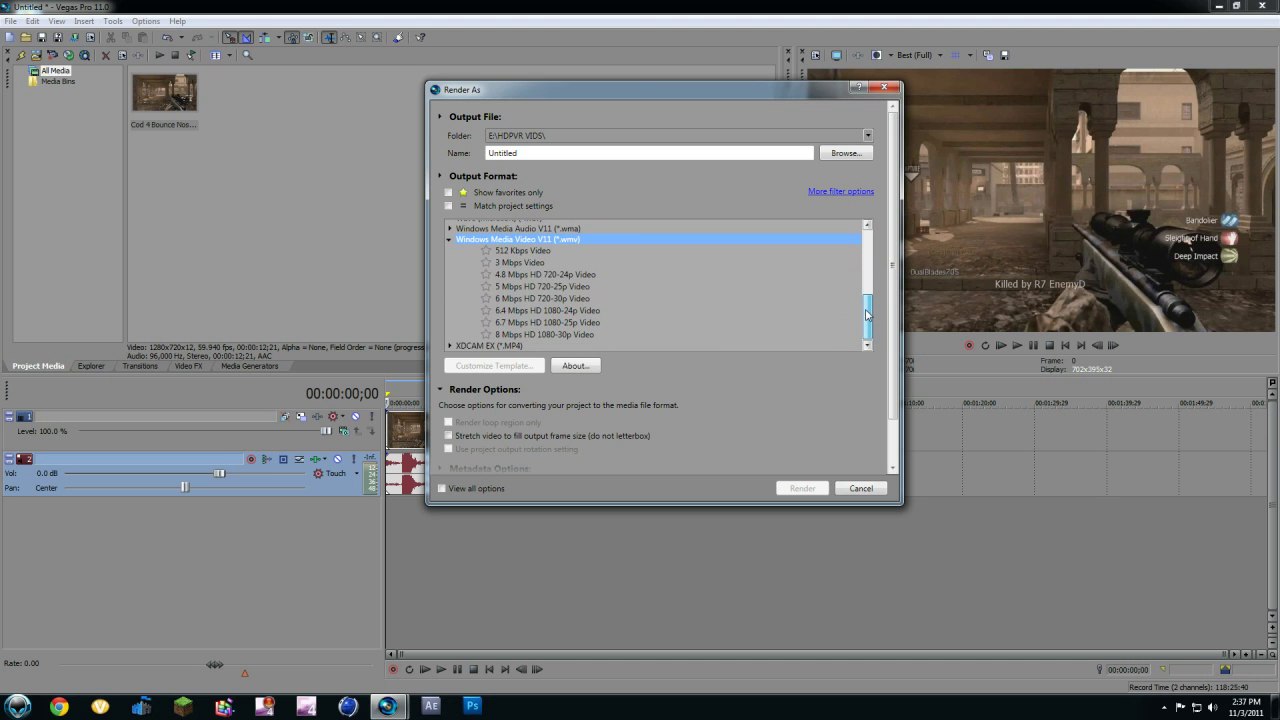
left_click(521, 336)
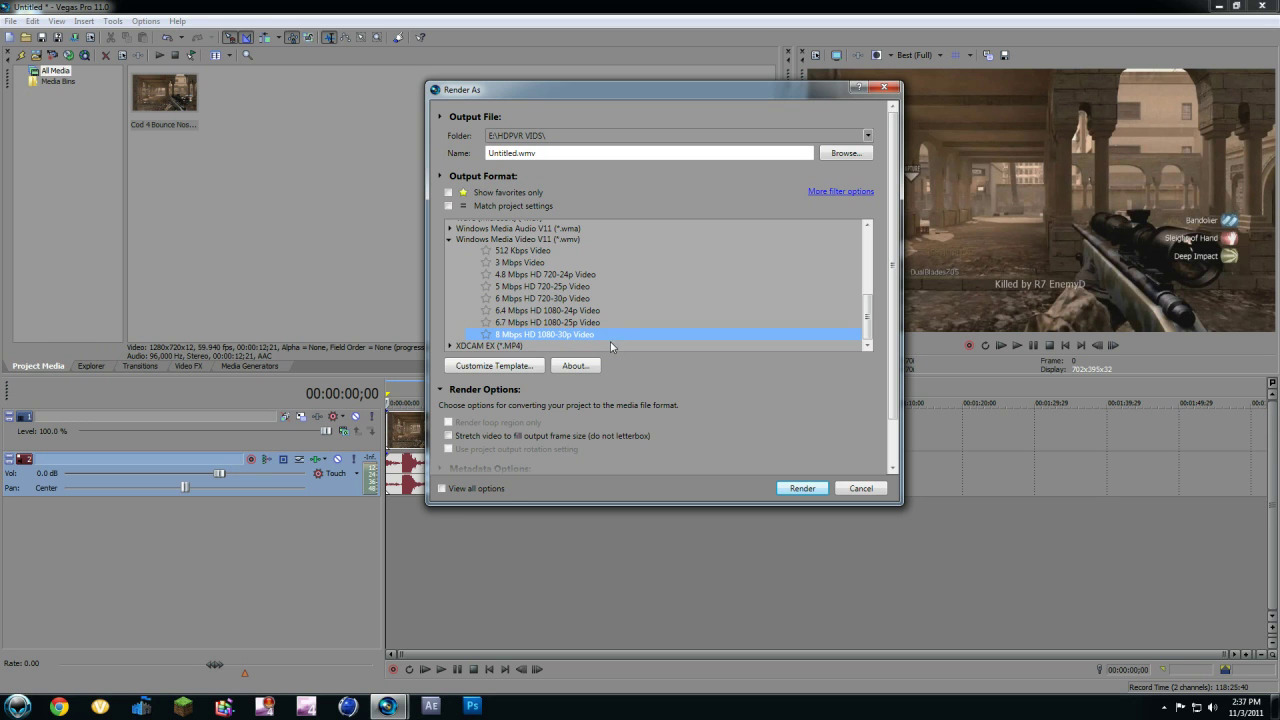
left_click(560, 299)
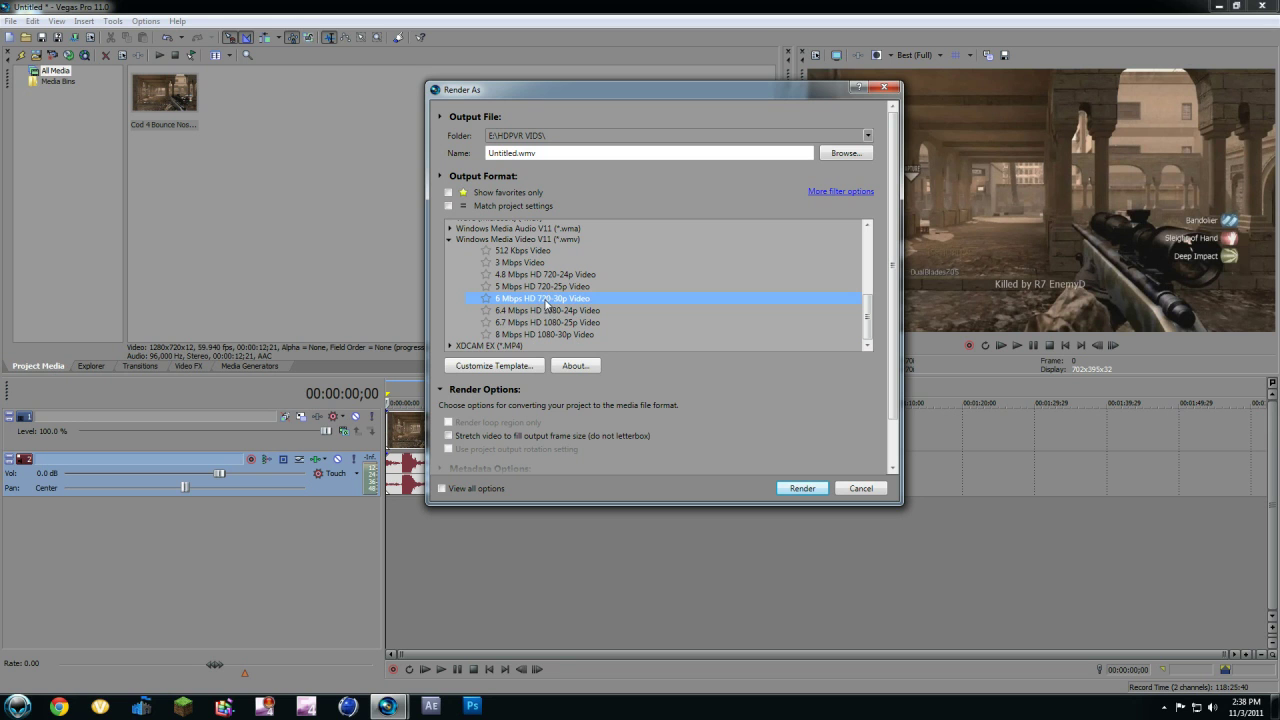
left_click(547, 316)
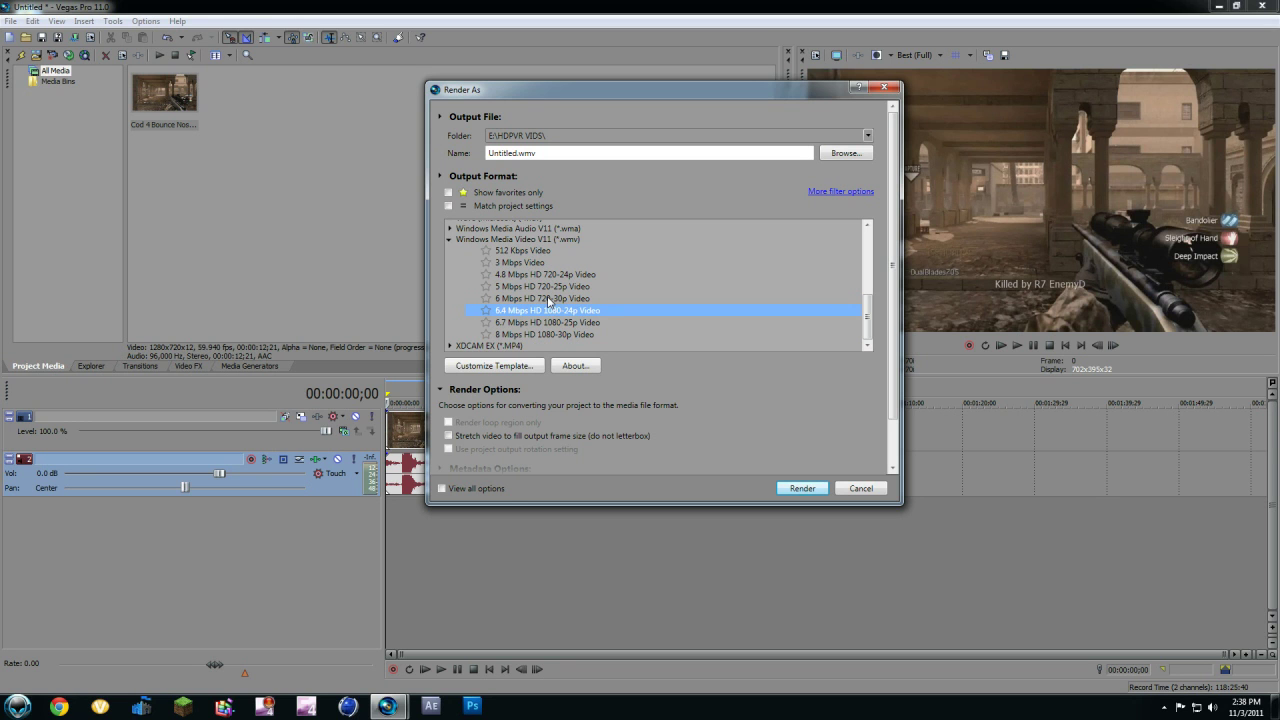
left_click(547, 300)
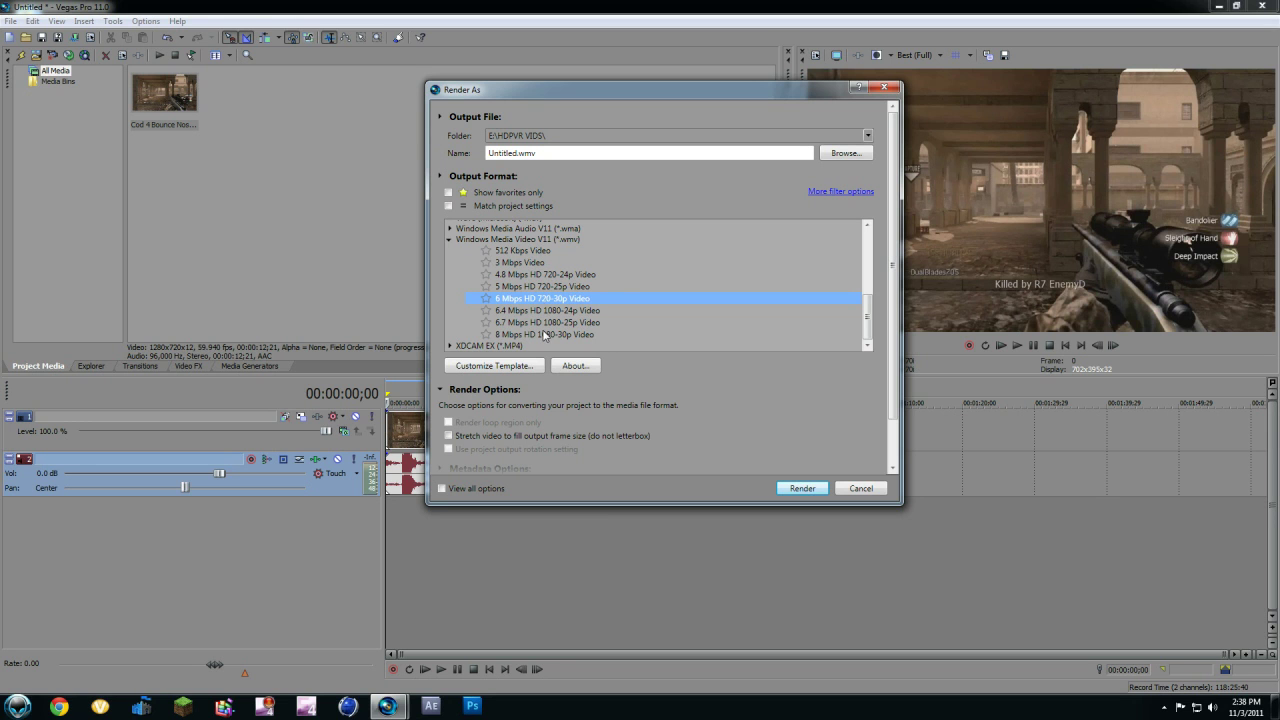
left_click(546, 335)
Cycle through the 6.7 Mbps 1080-25p and other HD templates, ending on 8 Mbps HD 1080-30p Video
left_click(546, 323)
left_click(544, 335)
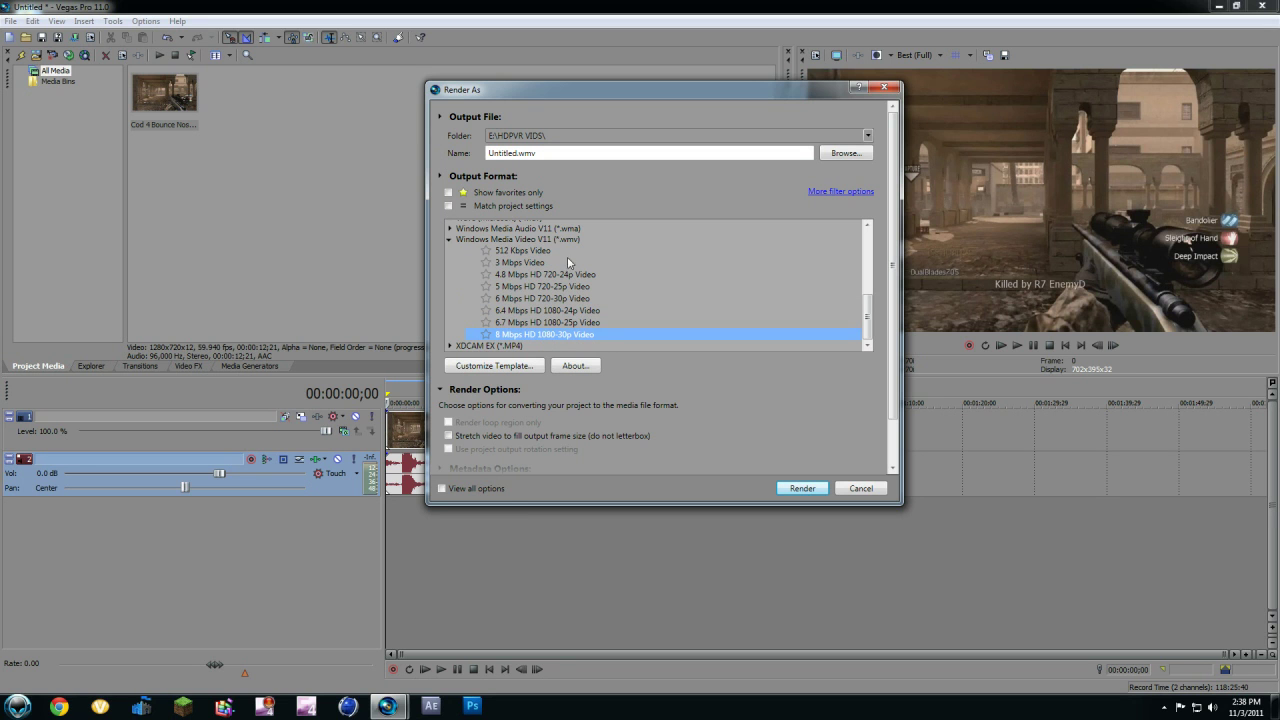
left_click(564, 323)
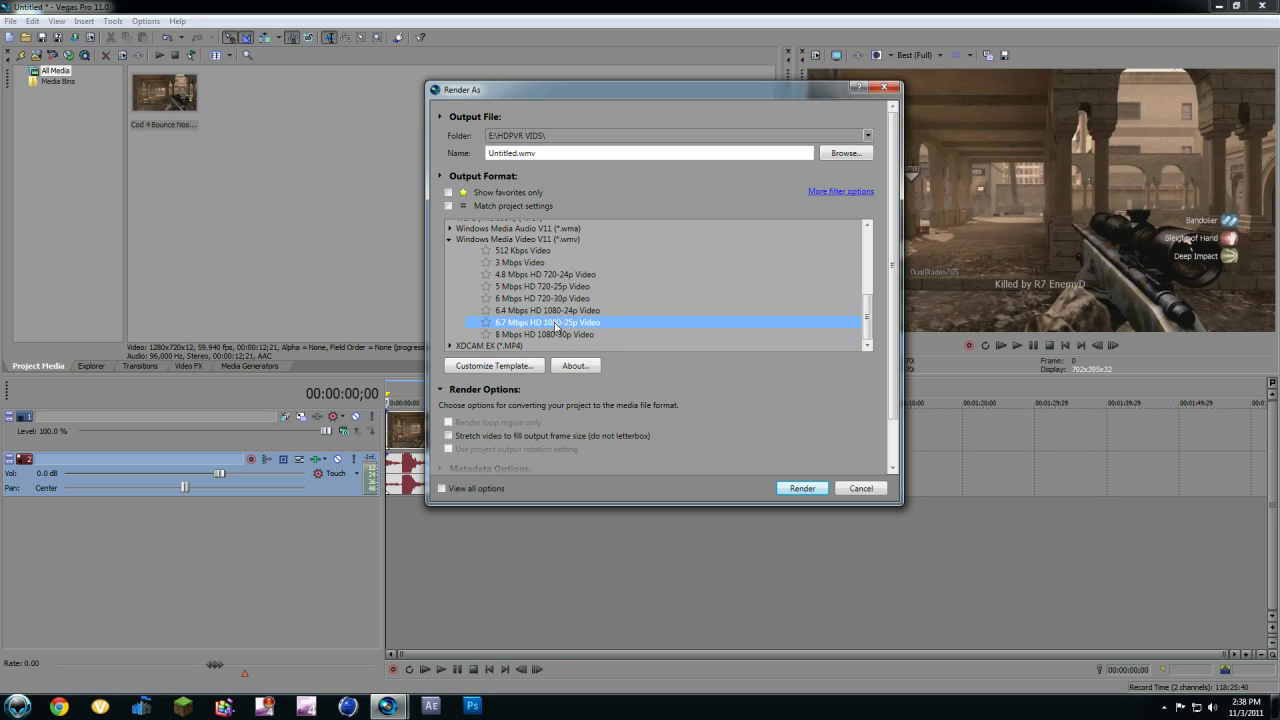
left_click(555, 313)
left_click(555, 323)
left_click(549, 310)
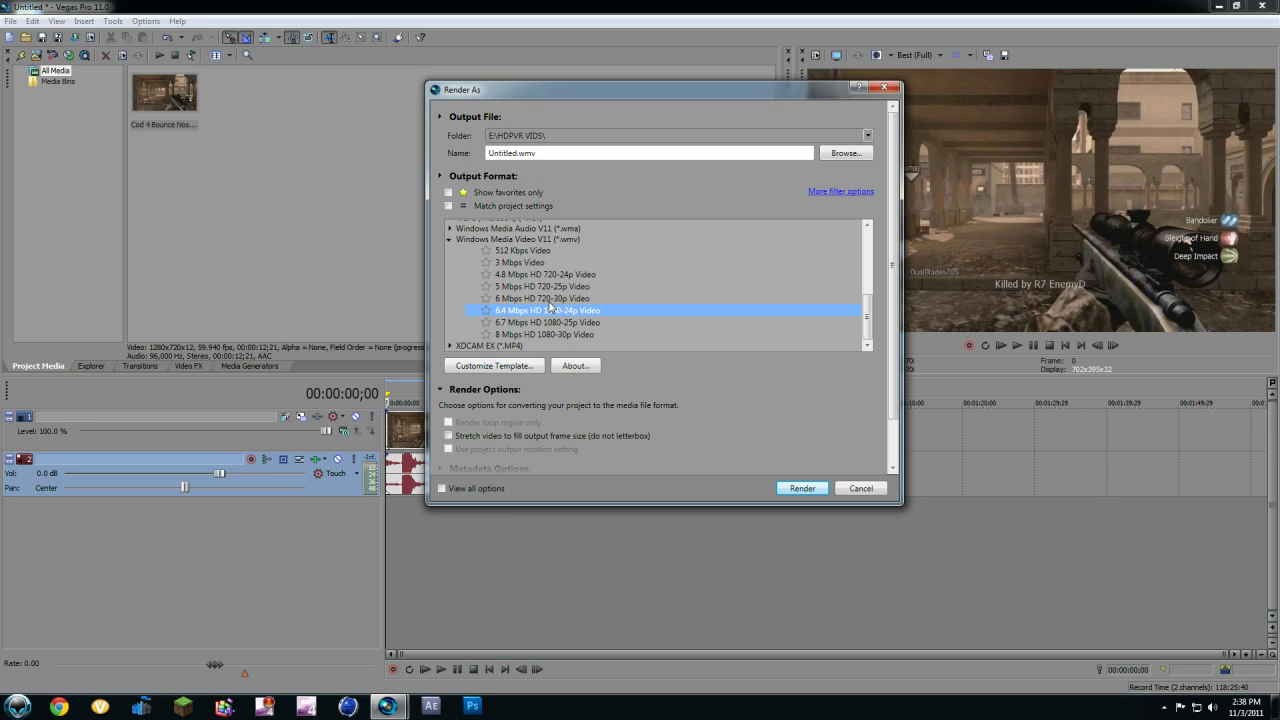
left_click(551, 299)
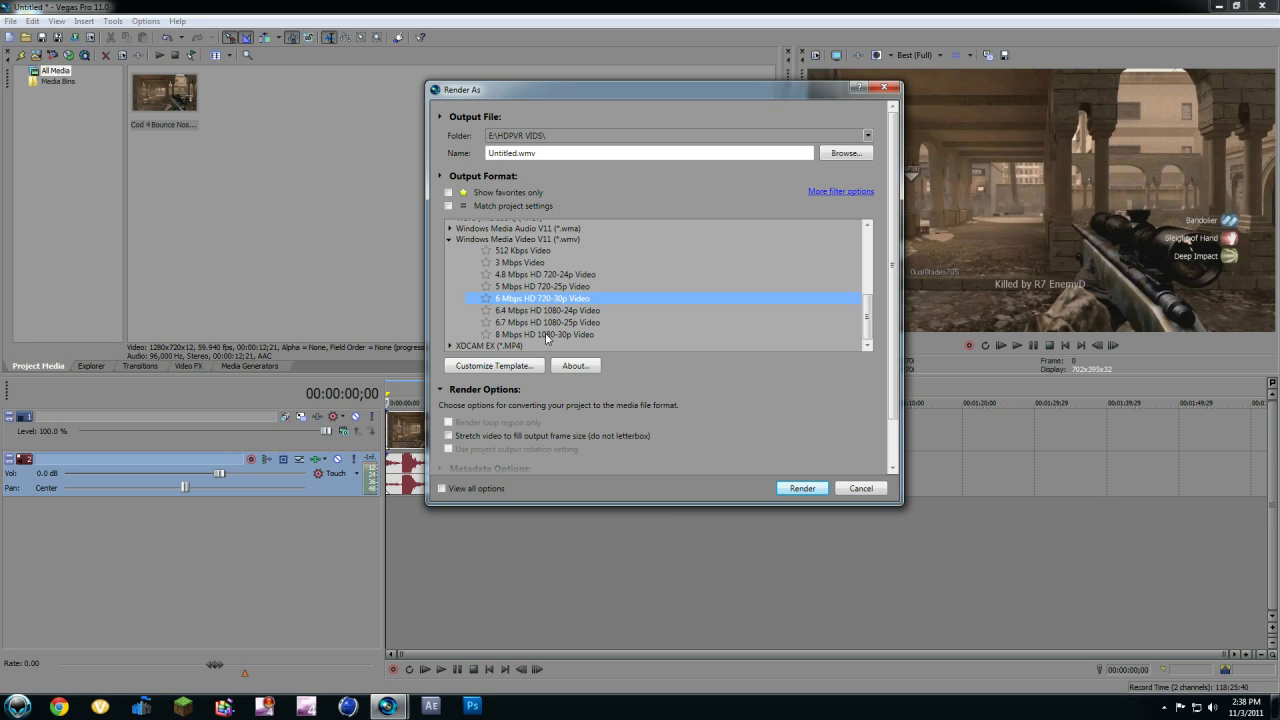
left_click(550, 335)
Customize the 6 Mbps HD 720-30p Video template, raising Video smoothness to 100
left_click(534, 301)
left_click(510, 367)
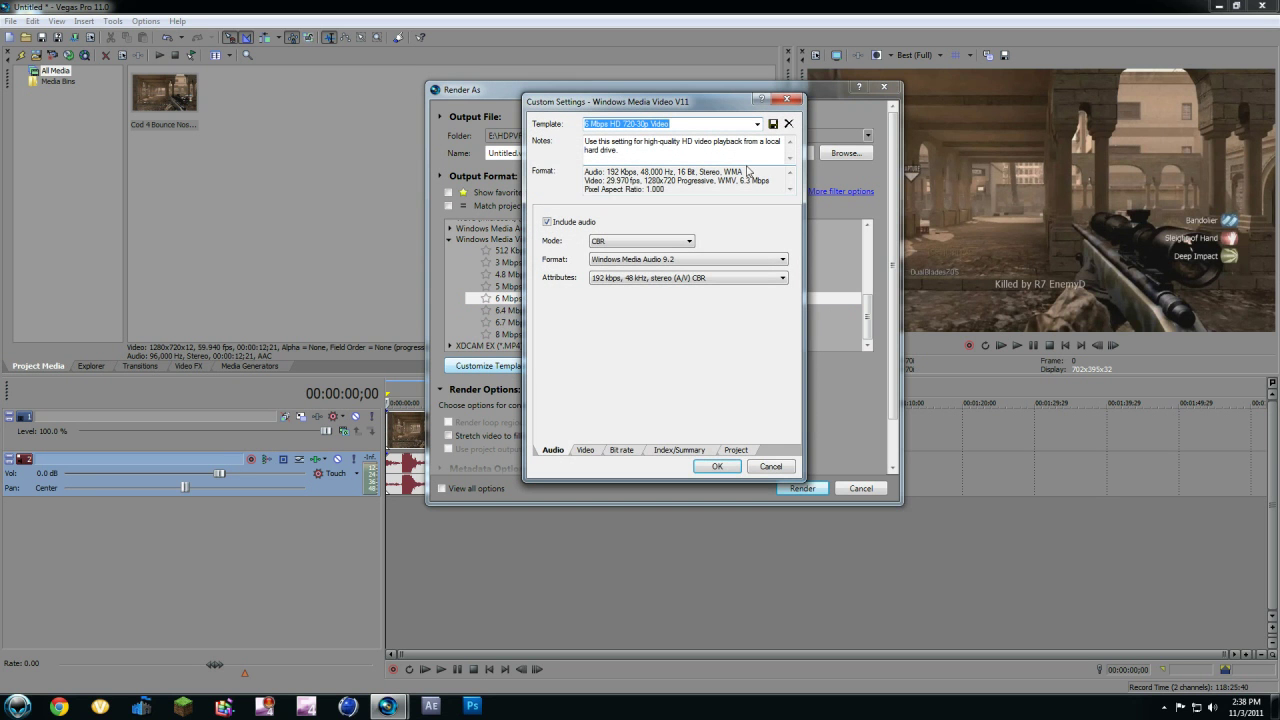
left_click(585, 450)
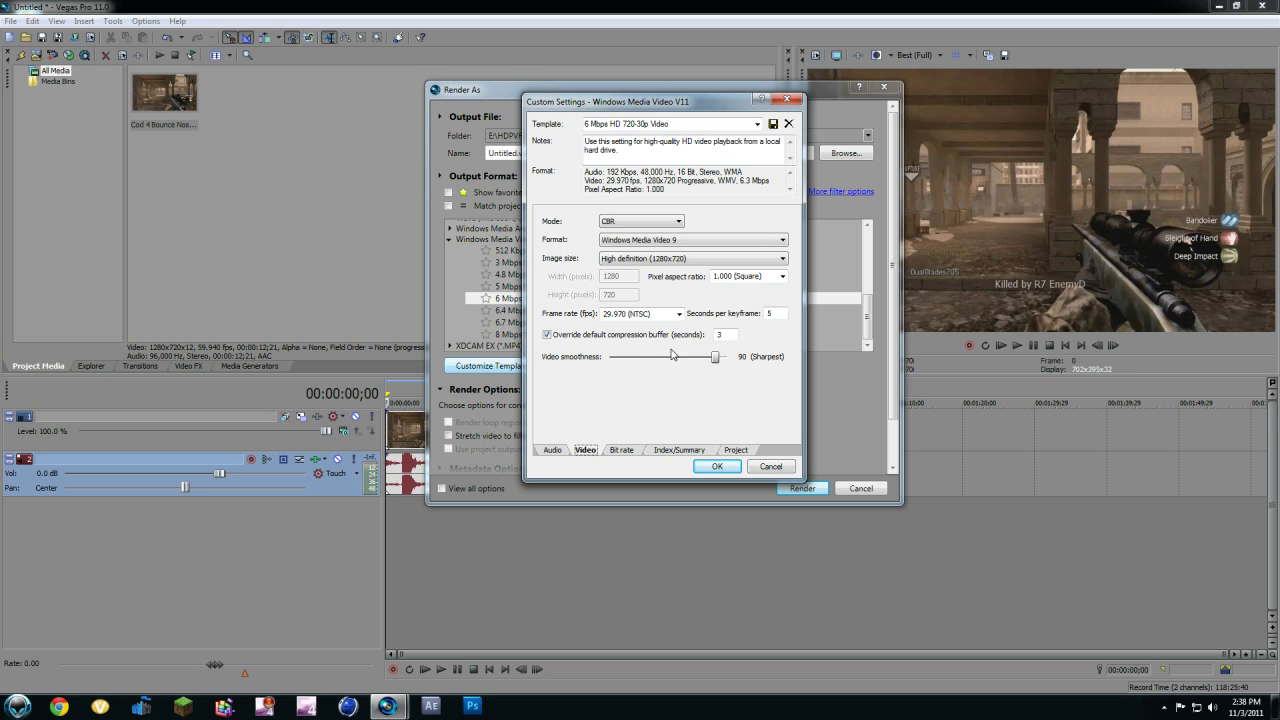
left_click_drag(715, 359, 737, 362)
Keep CBR encoding and Windows Media Video 9 format, then view the 6 M bit rate settings
left_click(660, 259)
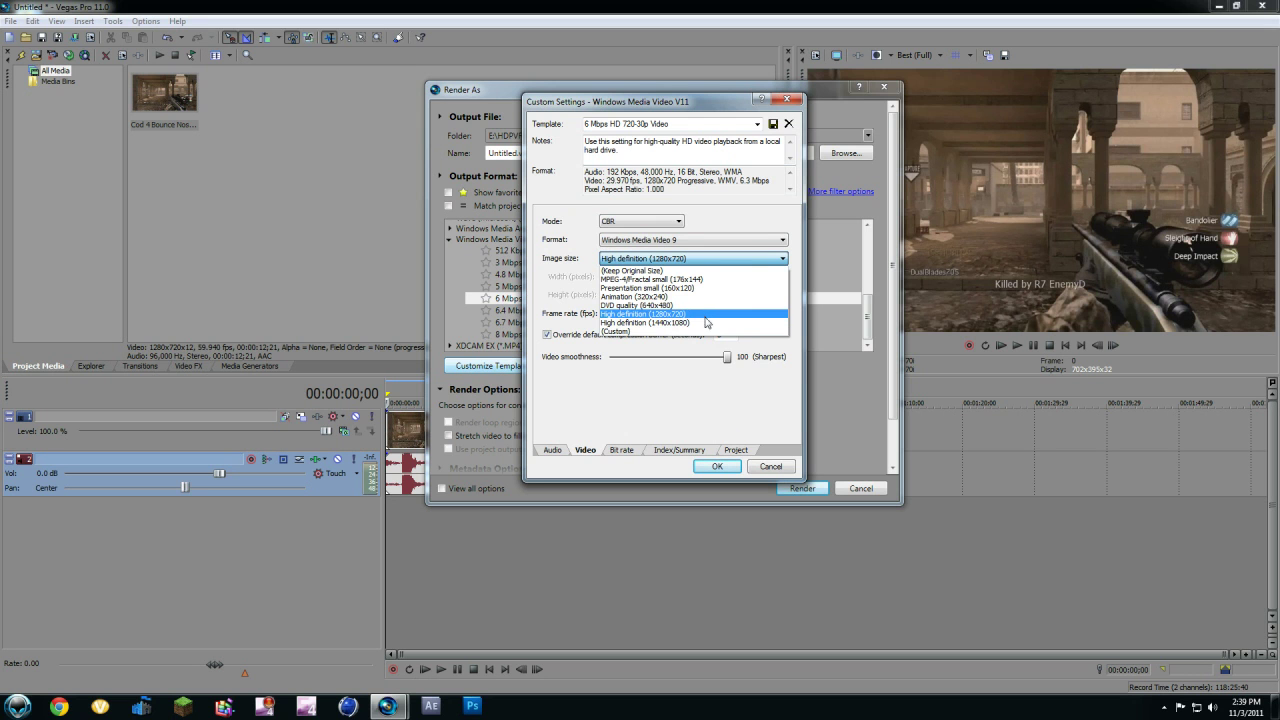
left_click(672, 222)
left_click(667, 236)
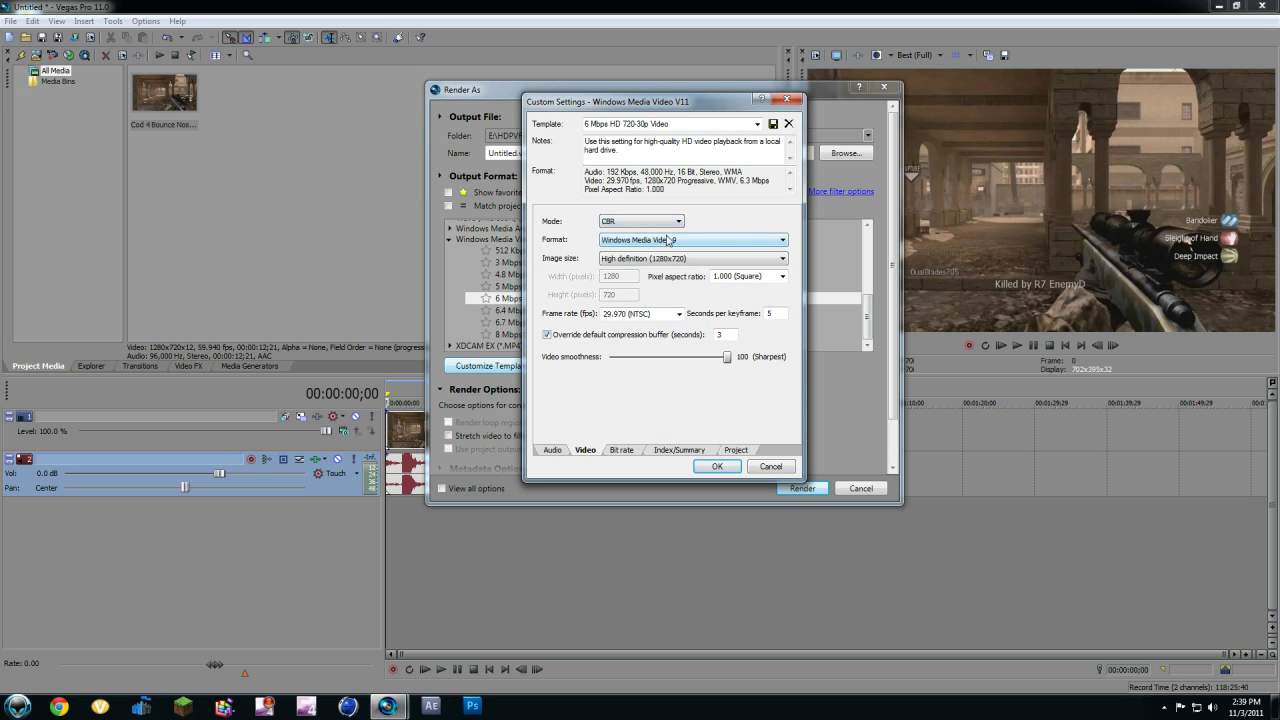
left_click(670, 245)
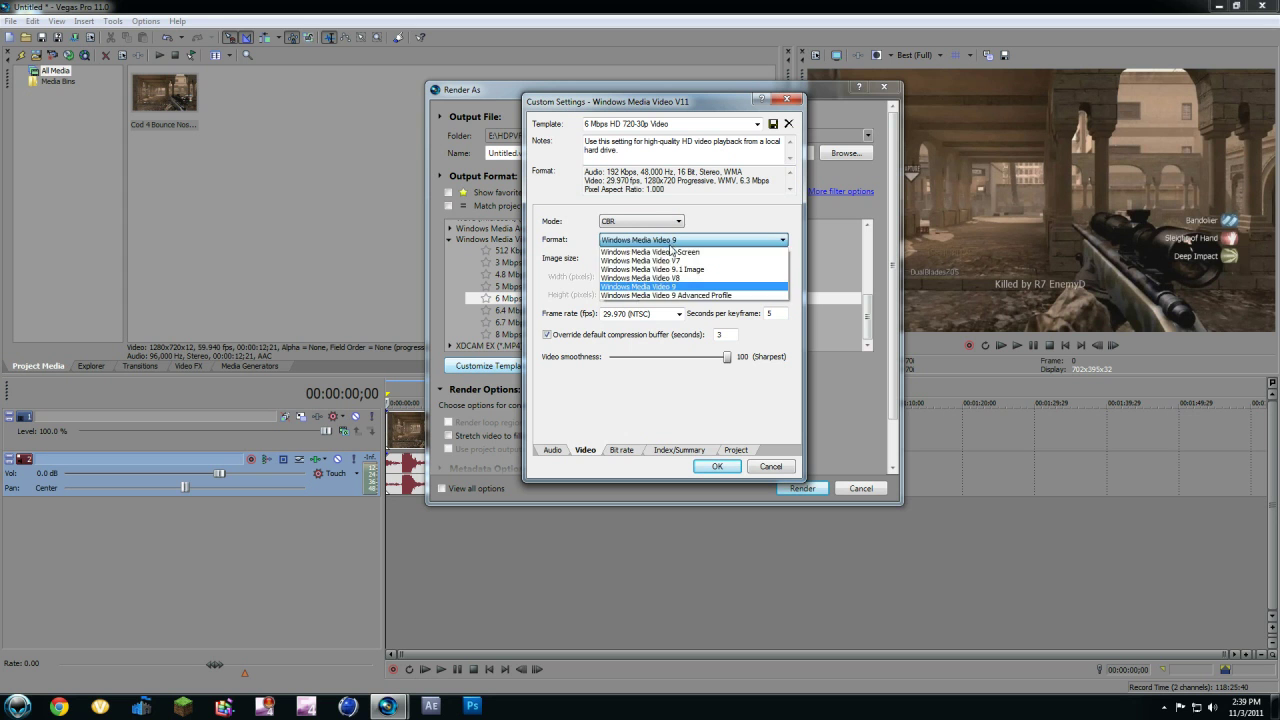
left_click(737, 290)
left_click(622, 450)
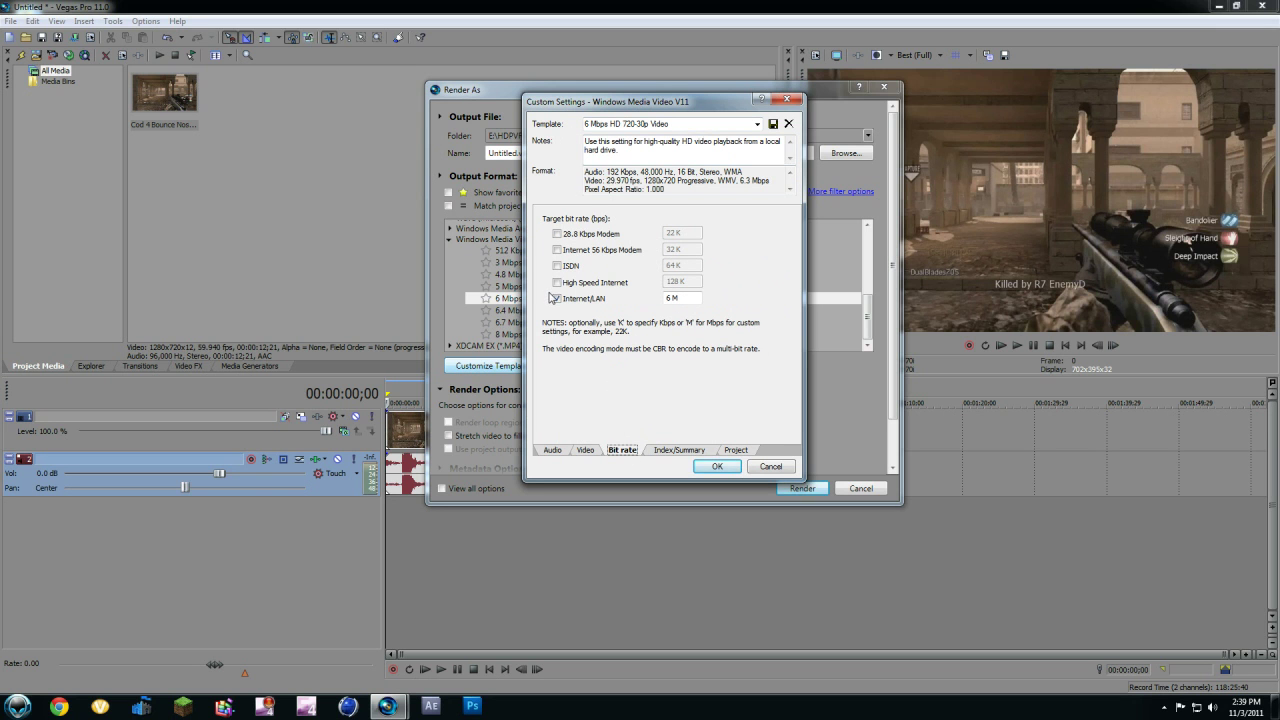
Set Video rendering quality to Best, keep 3D mode on project settings, and confirm the template
left_click(656, 450)
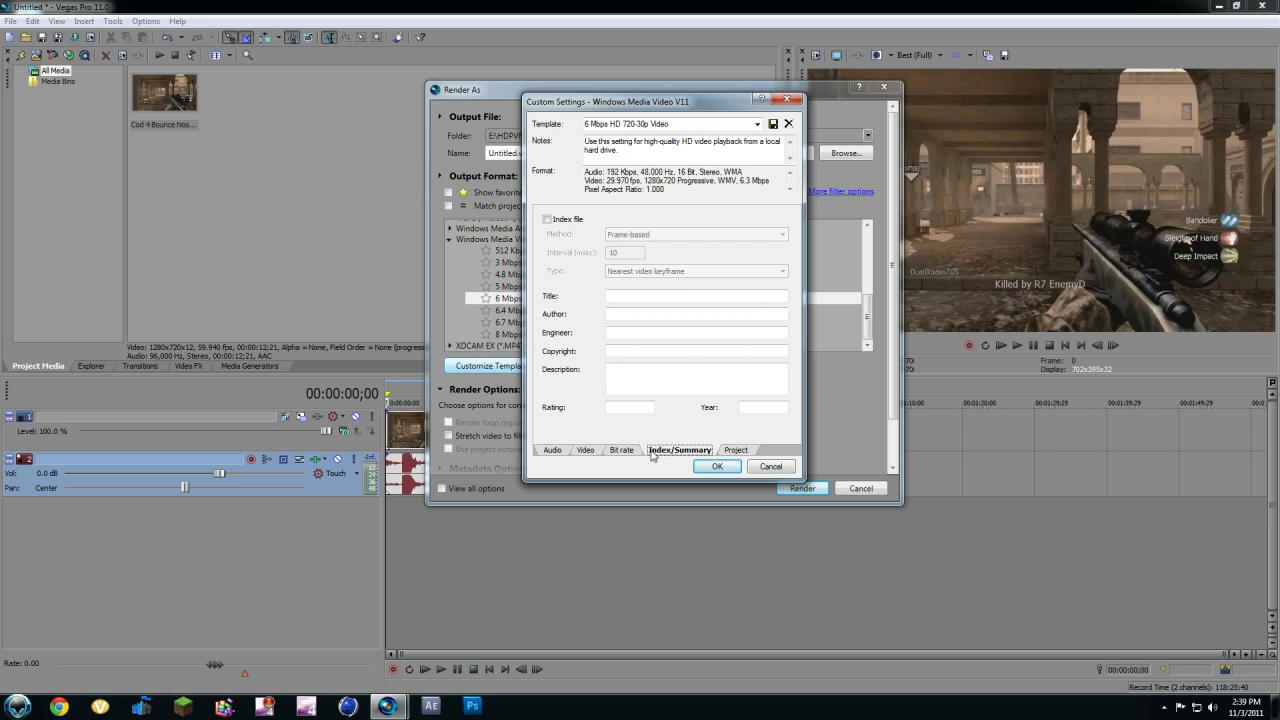
left_click(735, 450)
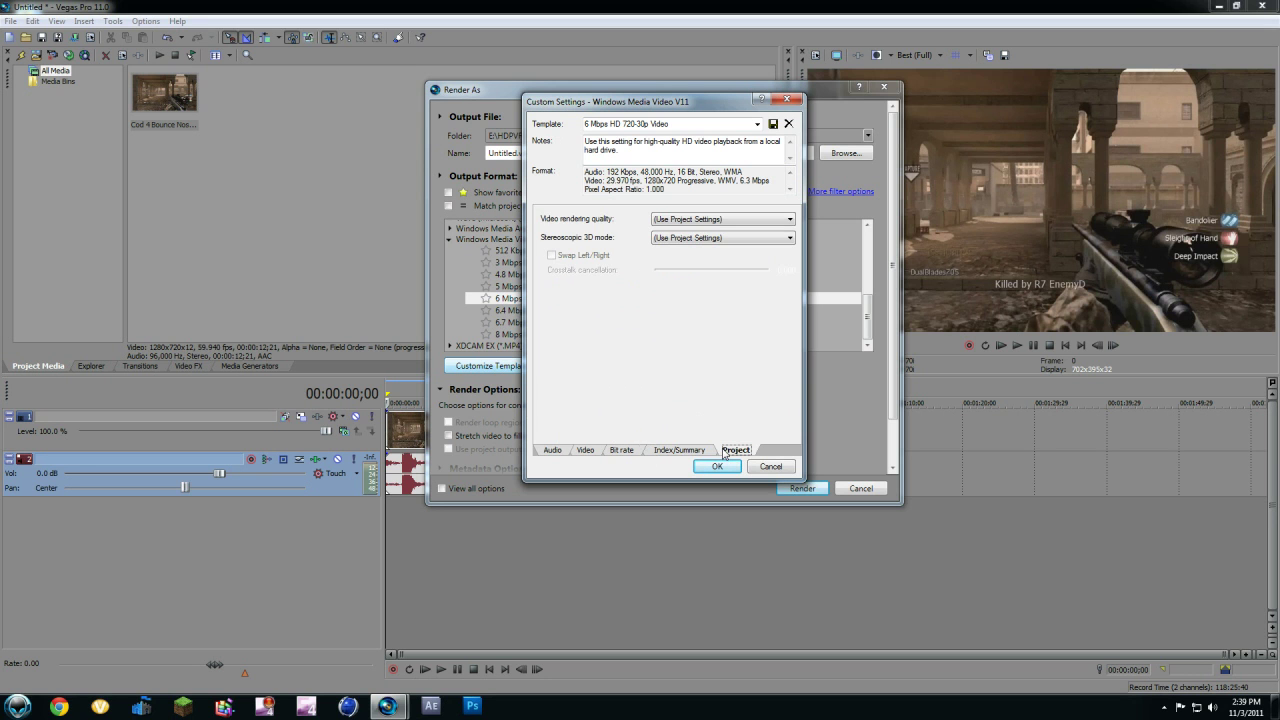
left_click(703, 221)
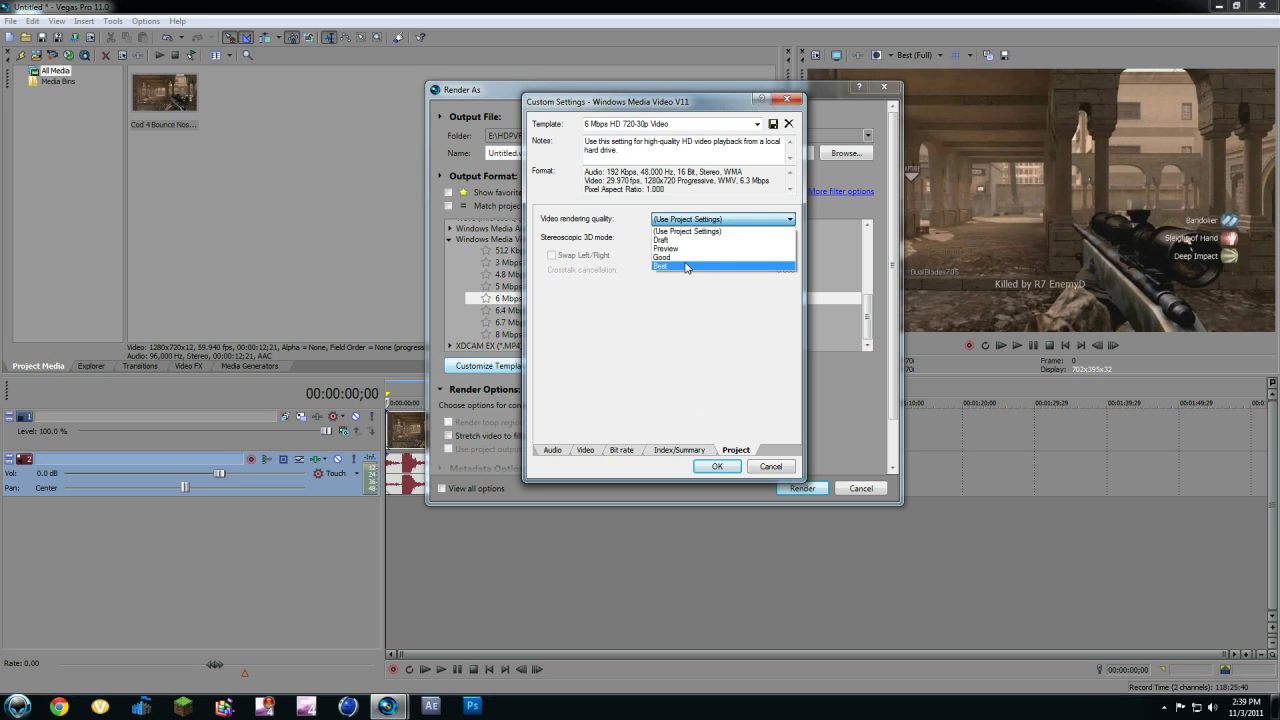
left_click(688, 266)
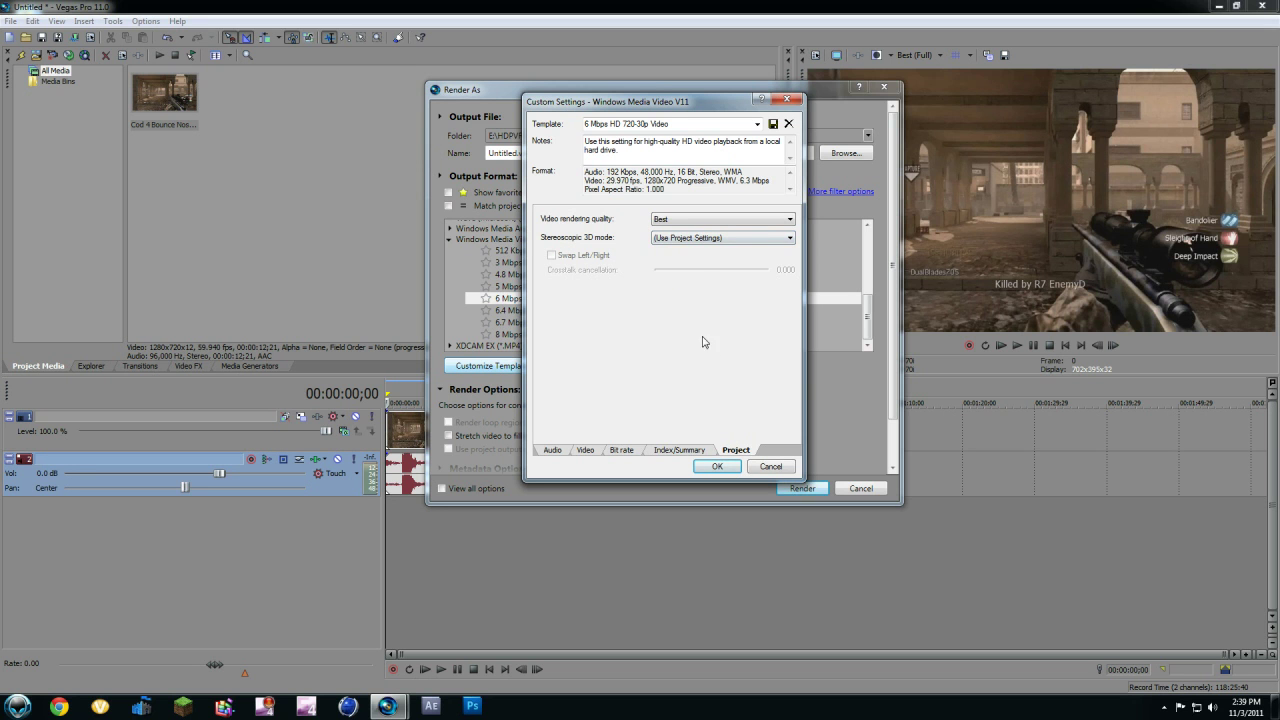
left_click(661, 238)
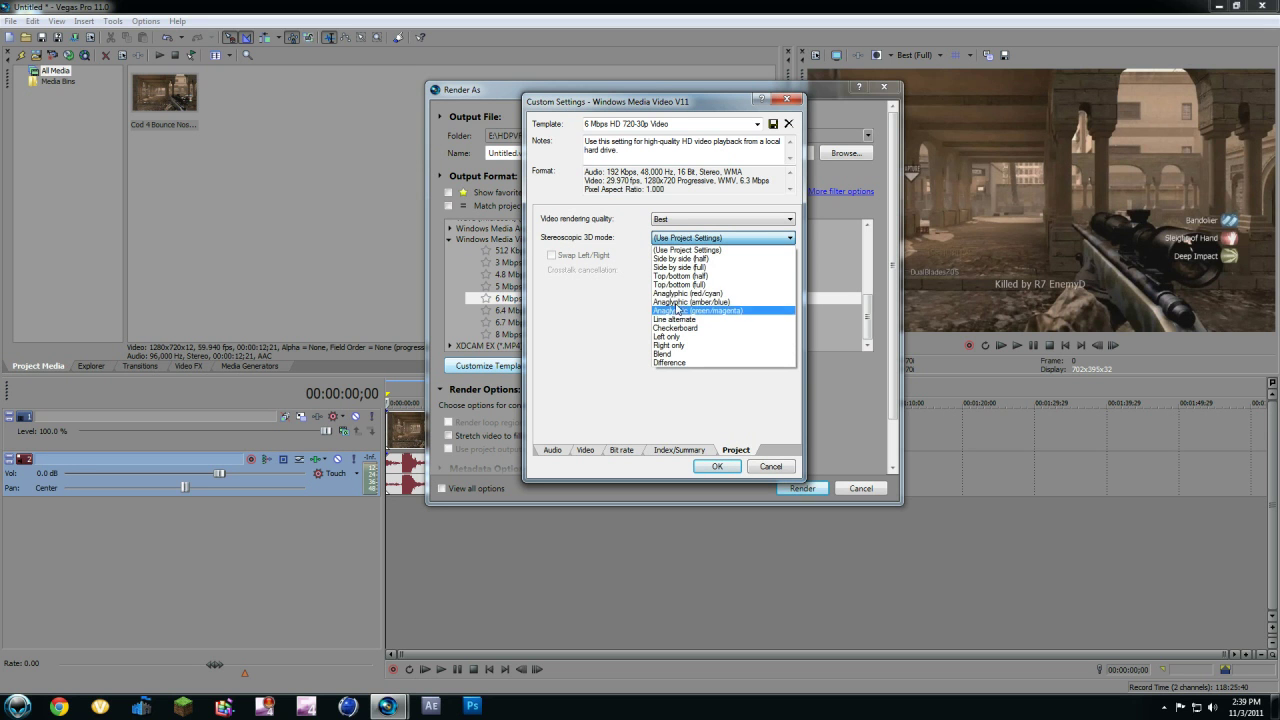
left_click(614, 304)
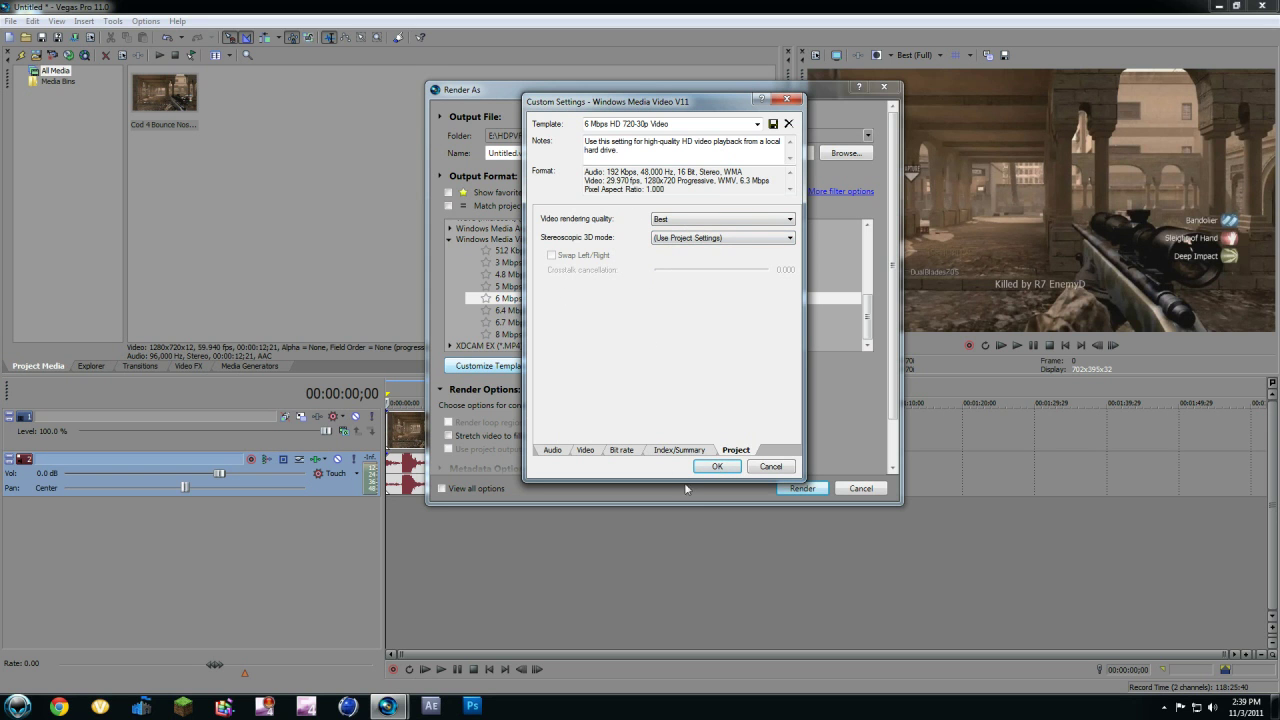
left_click(553, 449)
left_click(717, 469)
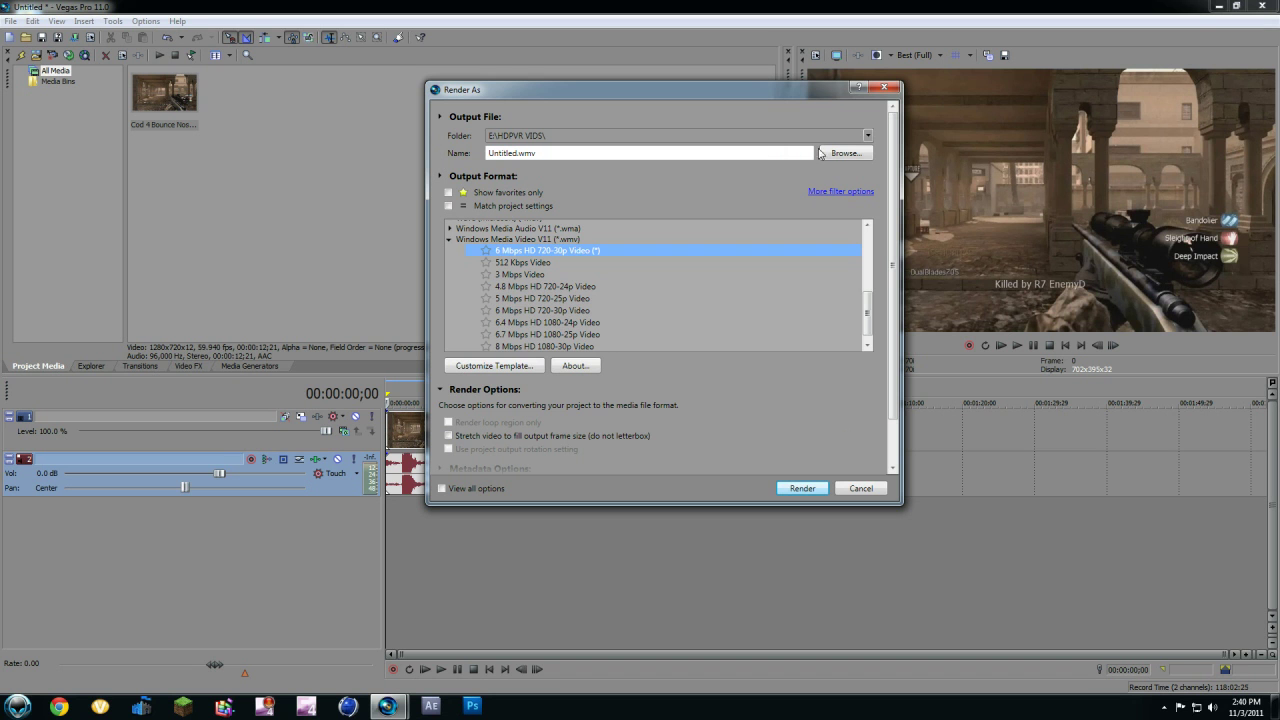
Keep E:\HDPVR VIDS\ as output folder, close Render As without rendering, and exit Vegas Pro
left_click(868, 136)
left_click(755, 172)
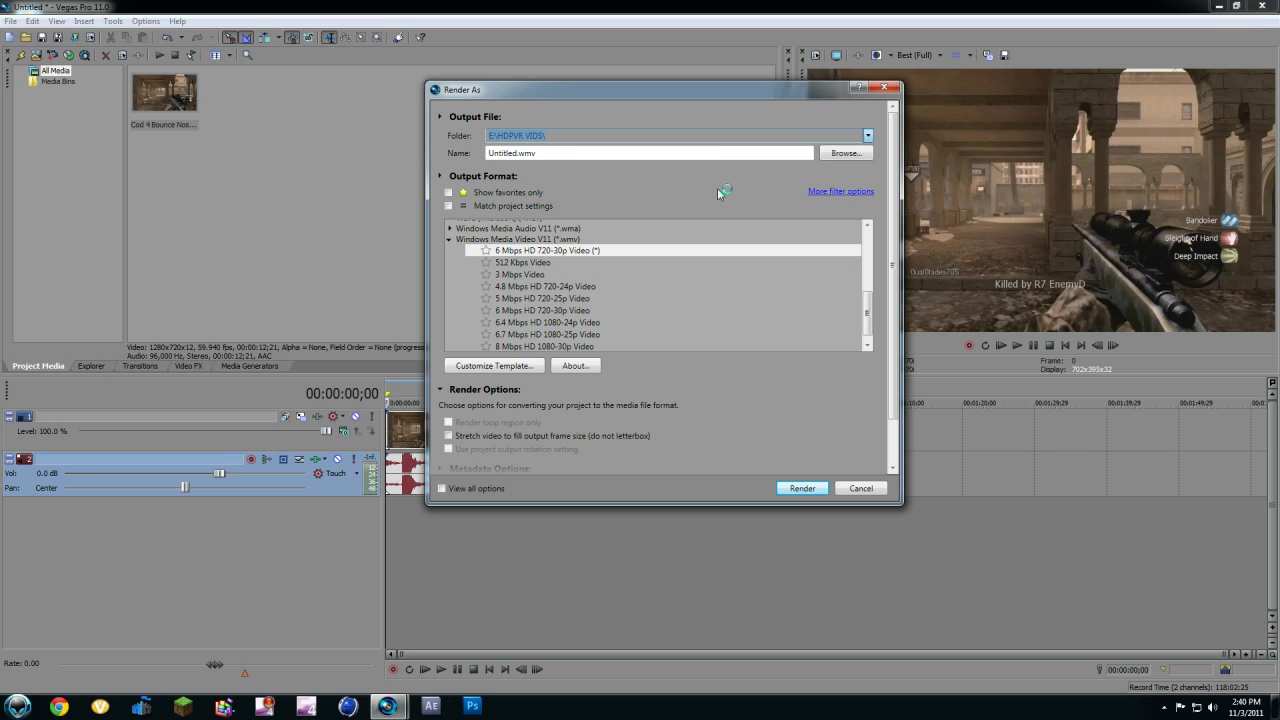
left_click(843, 153)
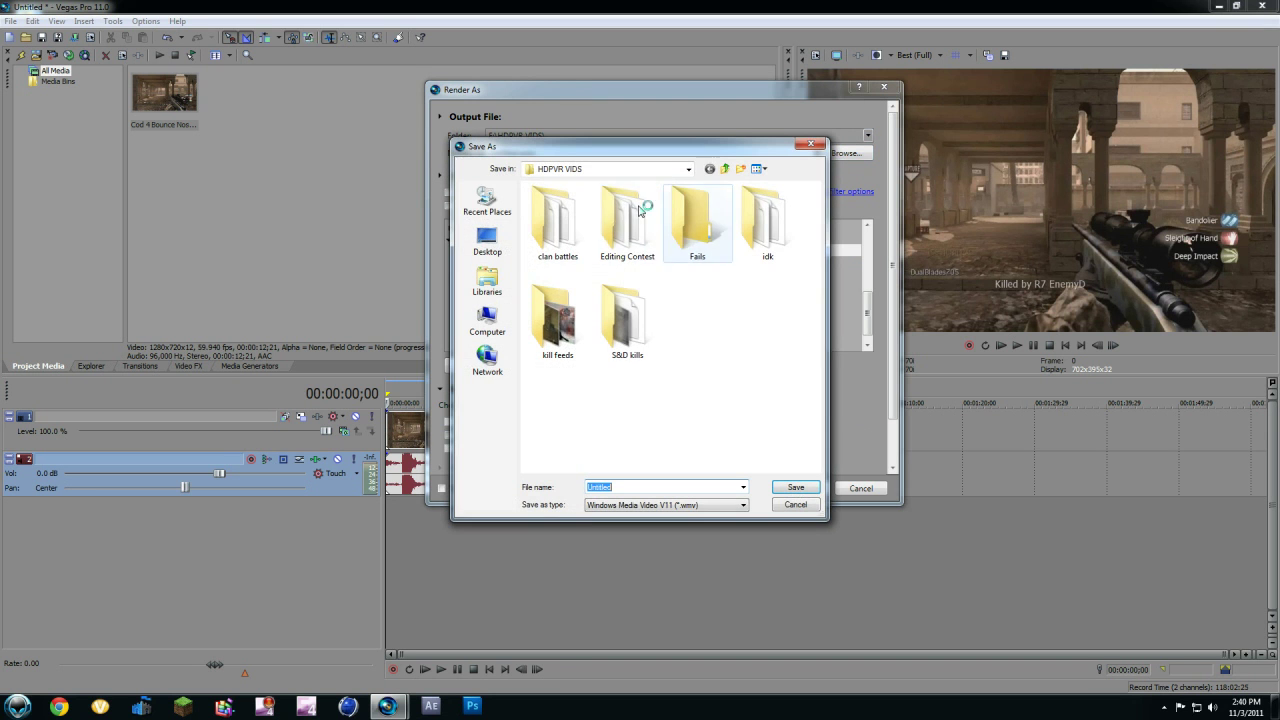
left_click(487, 240)
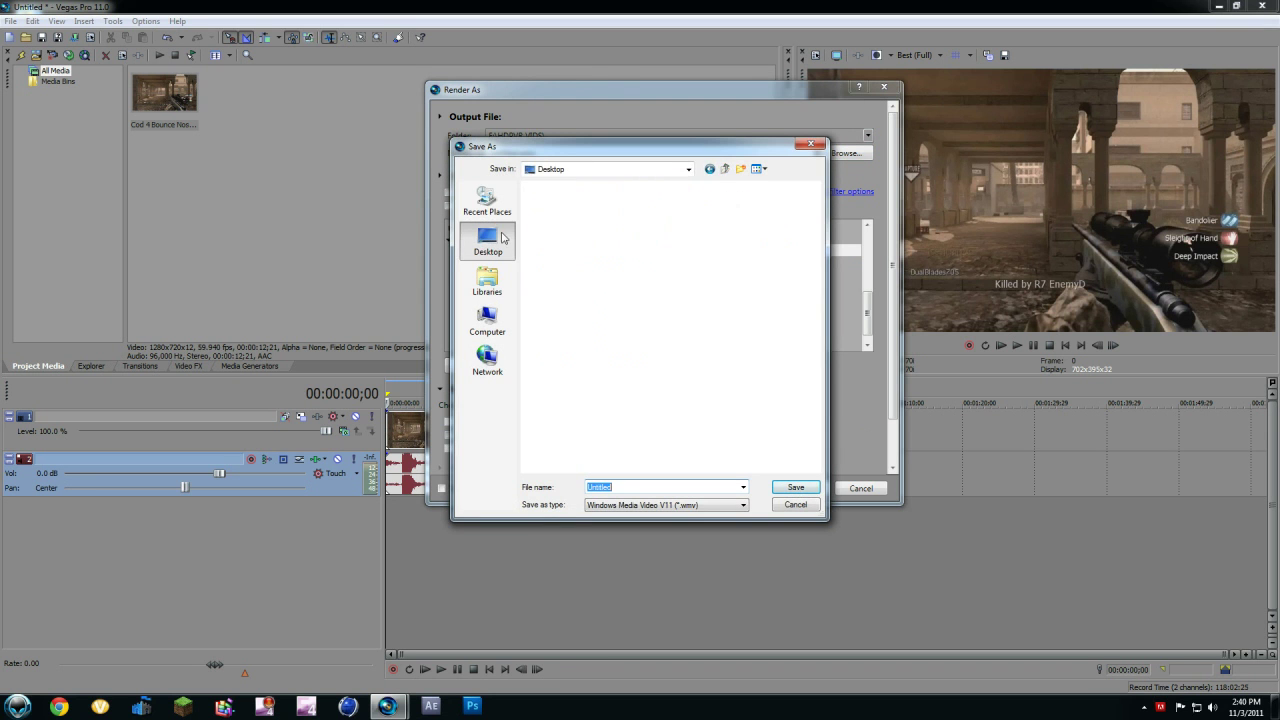
left_click(811, 144)
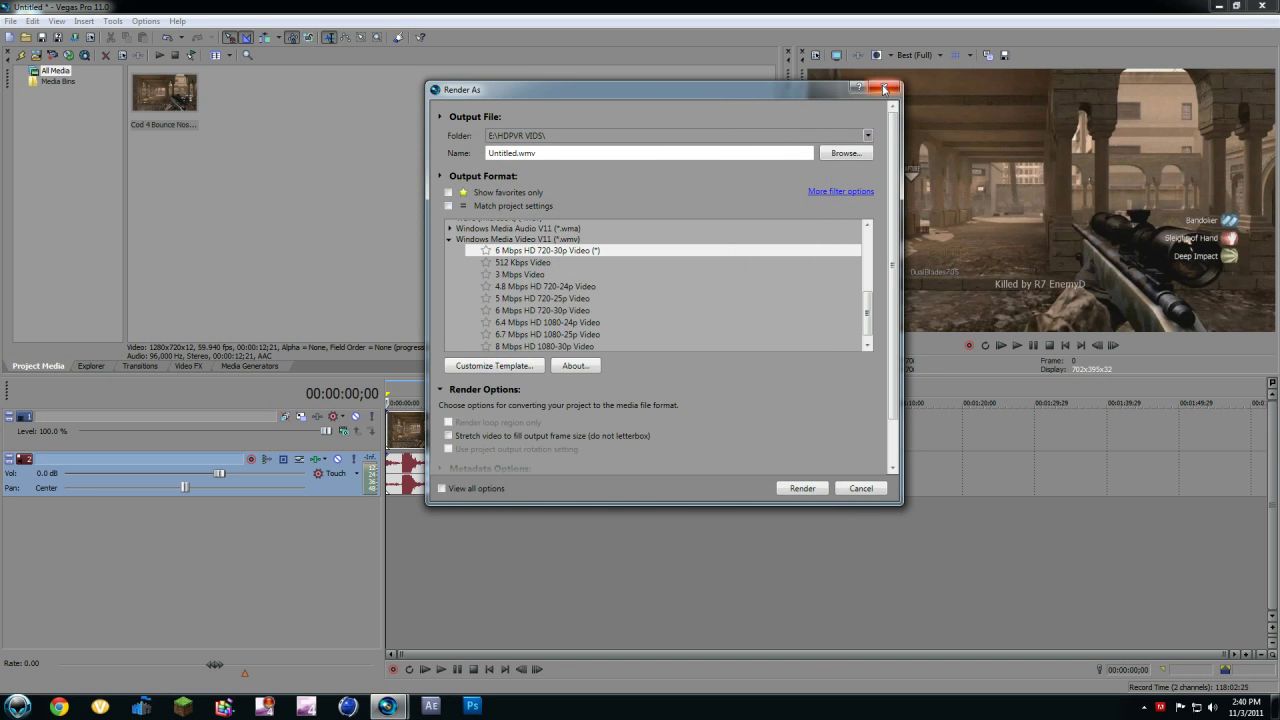
left_click(884, 89)
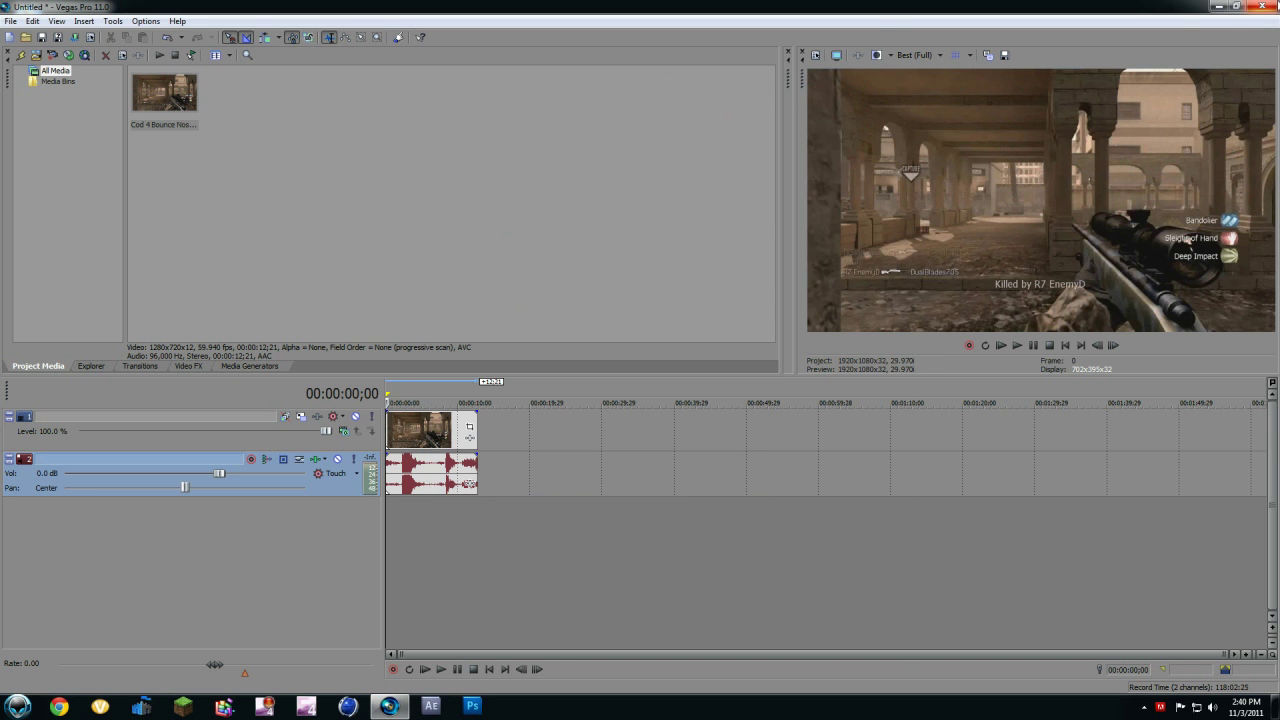
left_click(1265, 6)
Quit Vegas Pro without saving the project, returning to the desktop
left_click(648, 284)
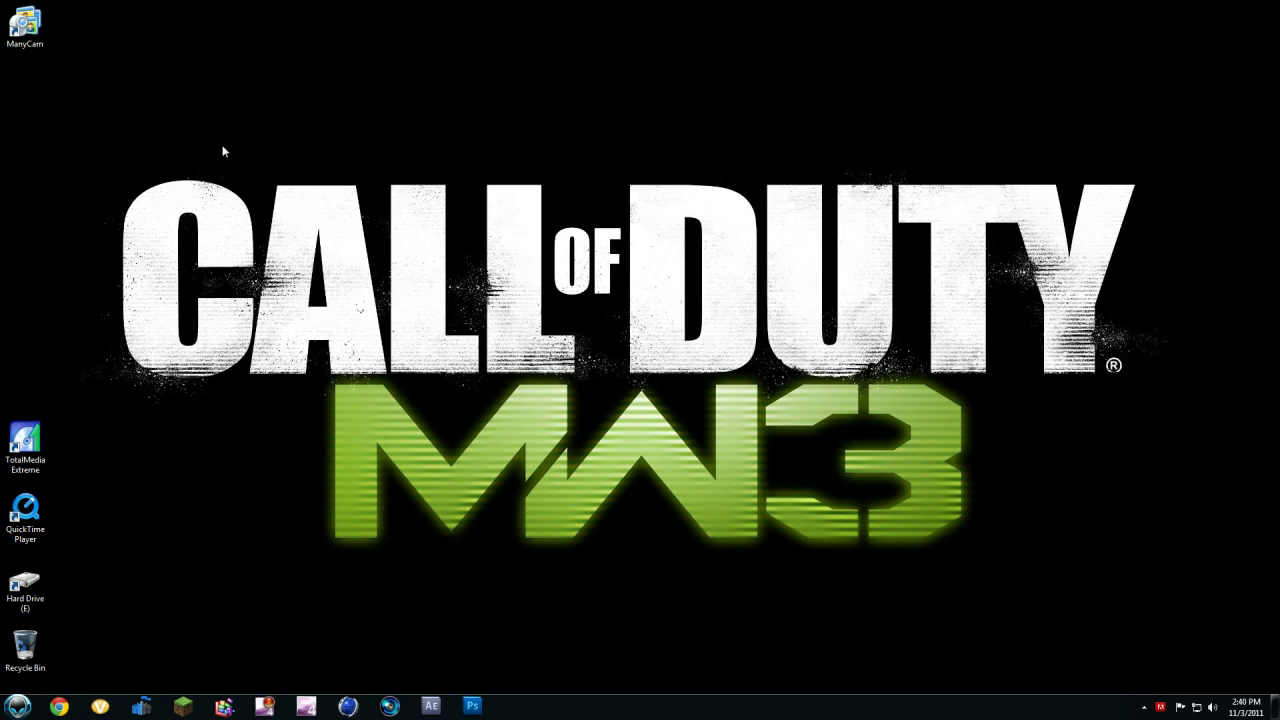
left_click_drag(83, 139, 109, 153)
left_click_drag(107, 146, 1128, 562)
Open and dismiss the Start menu and the Start button's right-click options
left_click(18, 705)
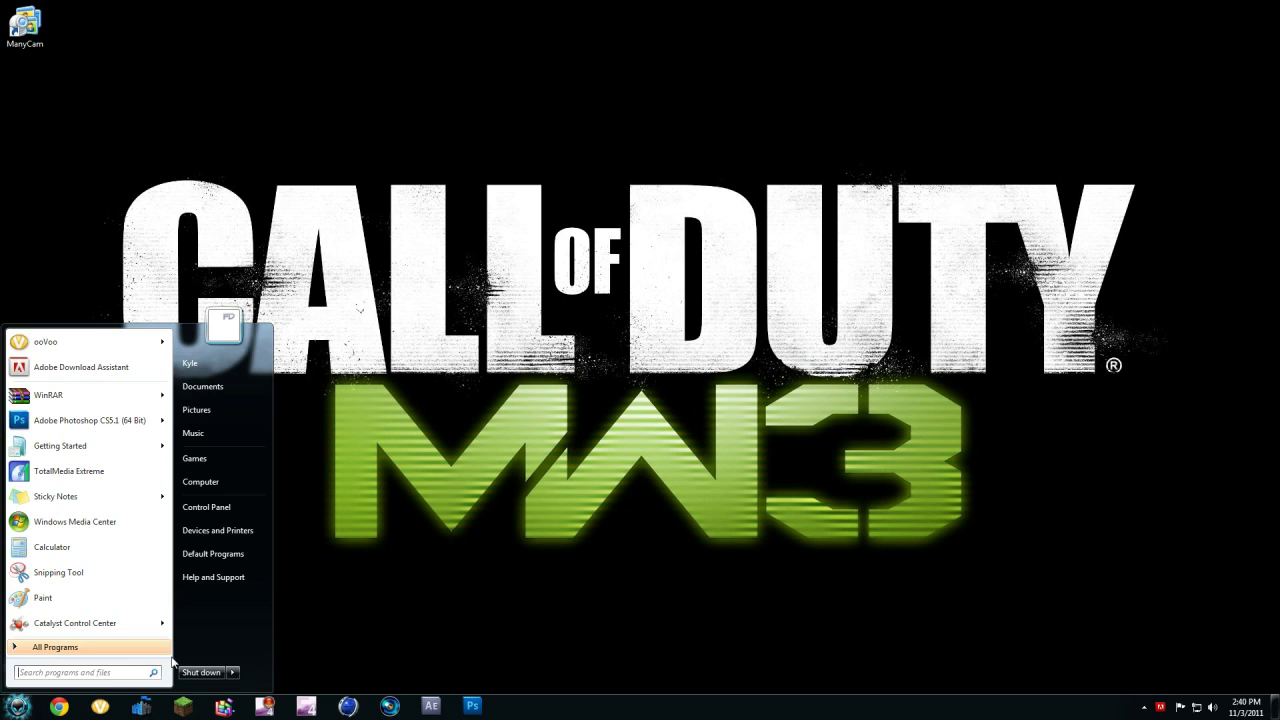
key("Escape")
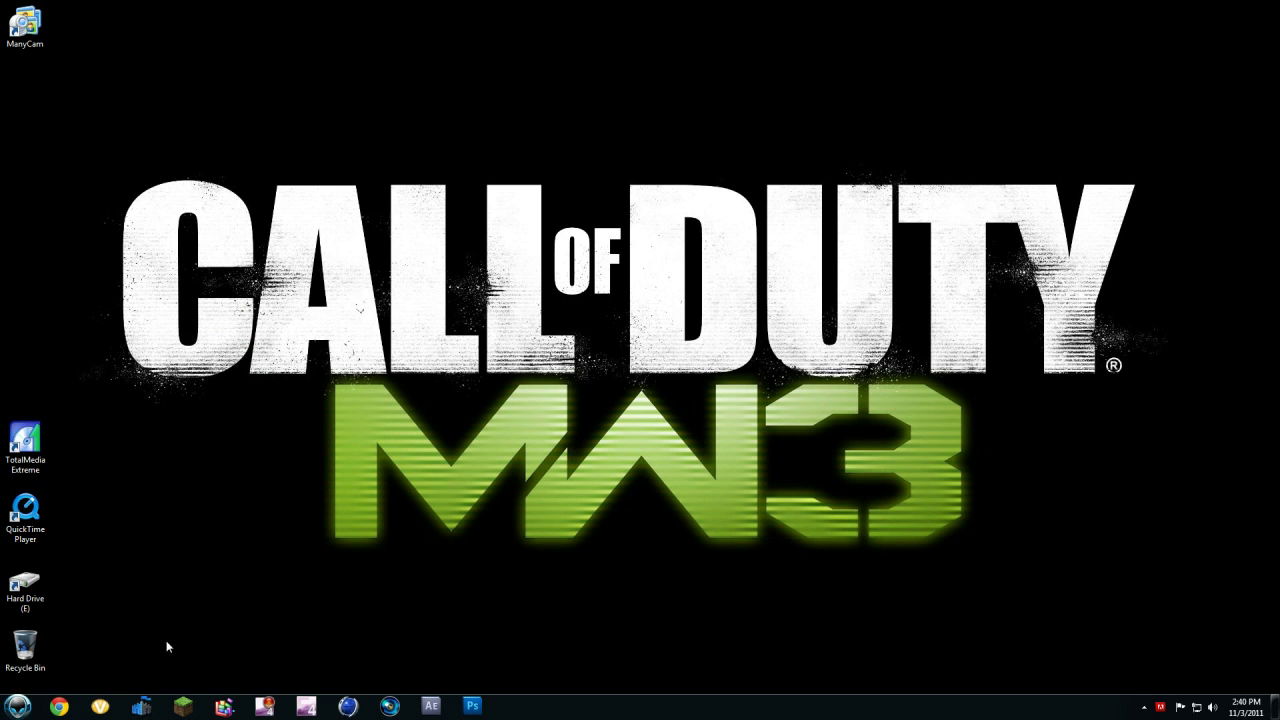
left_click(18, 705)
left_click(340, 552)
right_click(18, 705)
left_click(178, 576)
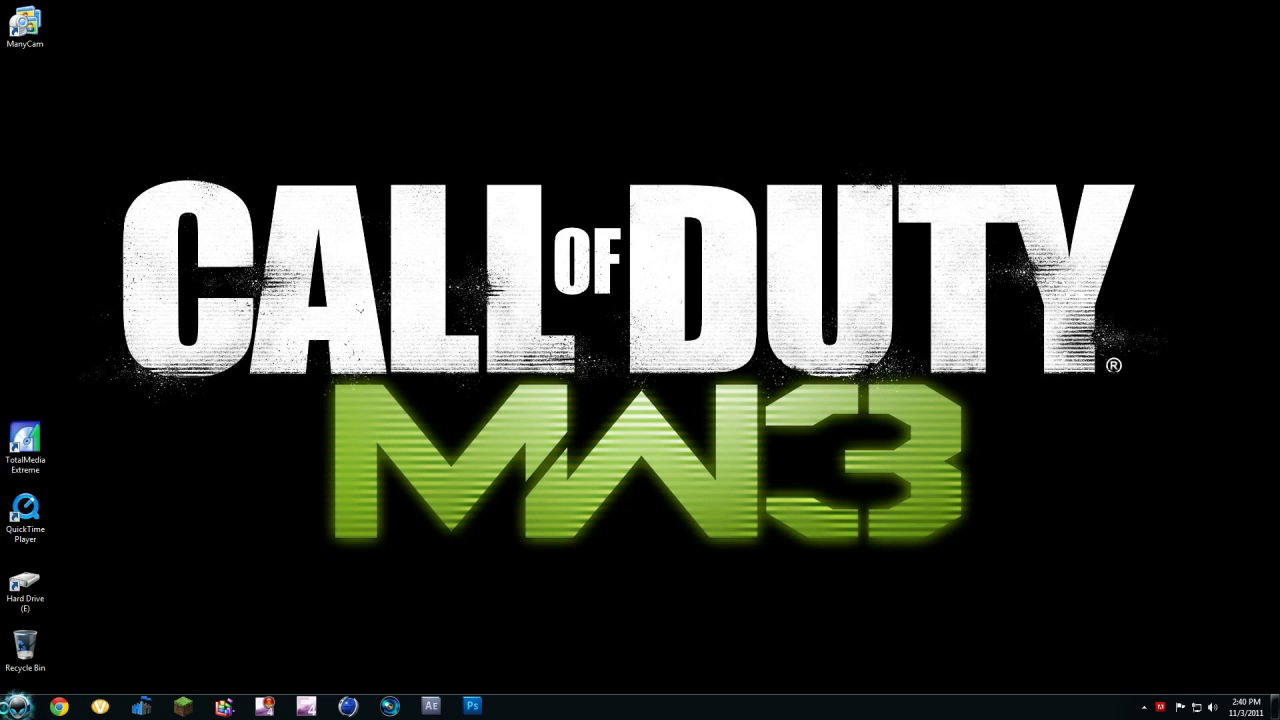